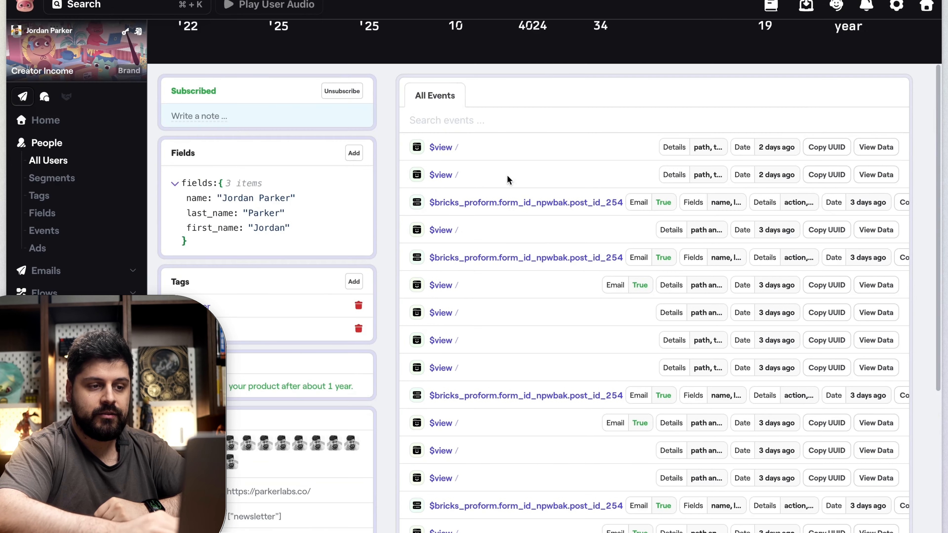
# Step: Review the subscriber's event history, including the older events, and the profile summary
pyautogui.scroll(-7, 473, 189)
pyautogui.scroll(-3, 474, 189)
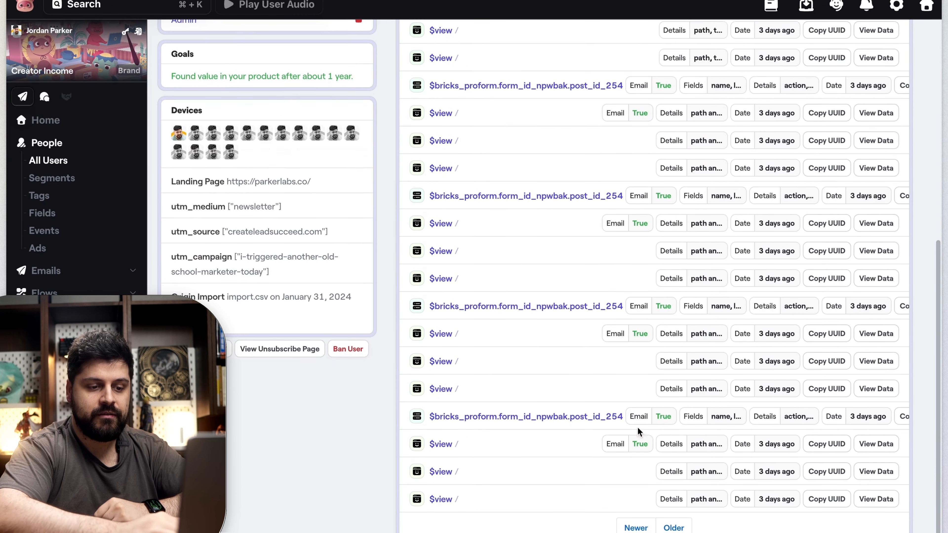
pyautogui.click(674, 527)
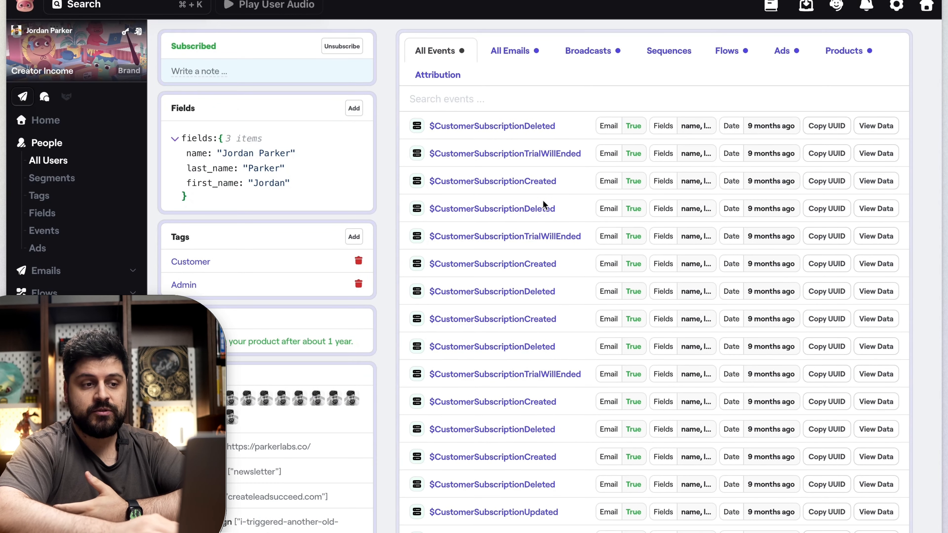
pyautogui.scroll(4, 566, 214)
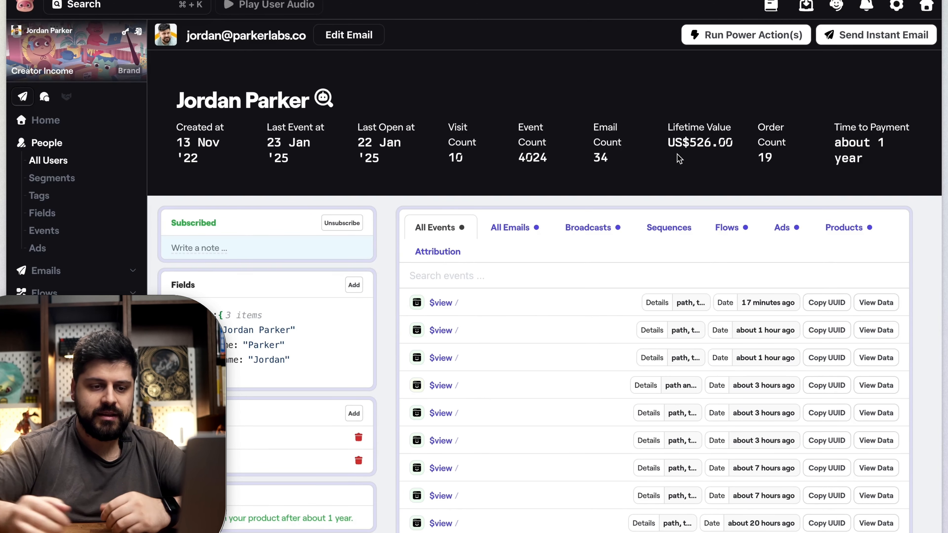
pyautogui.scroll(-3, 452, 187)
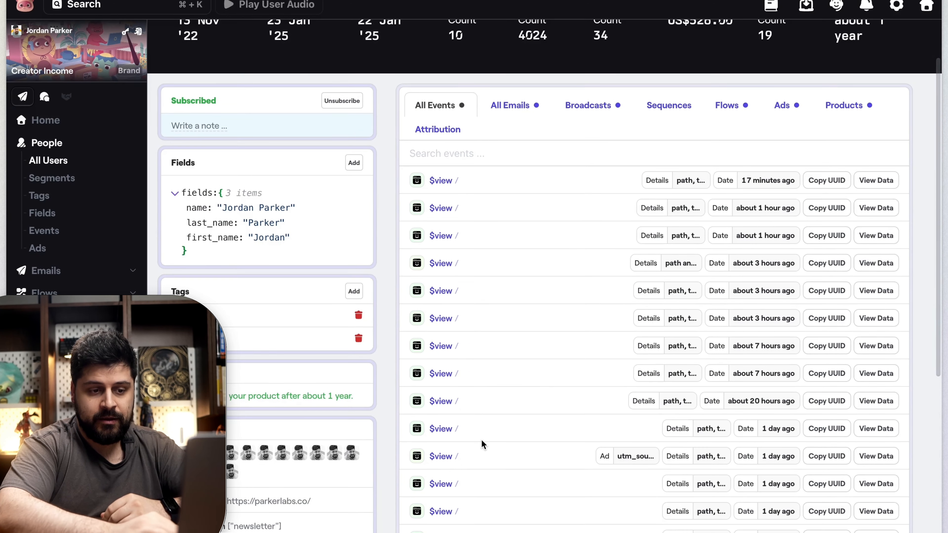
pyautogui.scroll(-4, 482, 440)
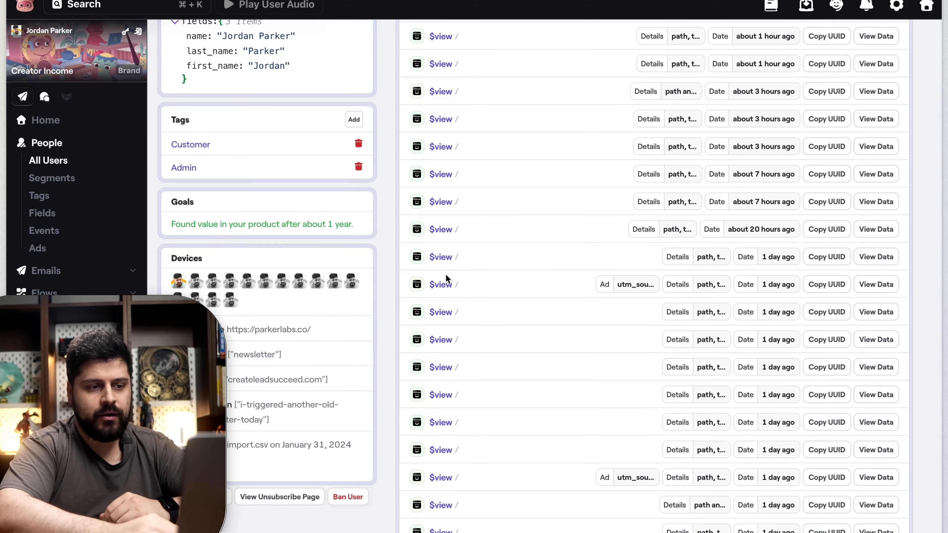
# Step: Inspect the data of the day-old page view that carries ad UTM parameters and return to the subscriber's profile
pyautogui.click(618, 288)
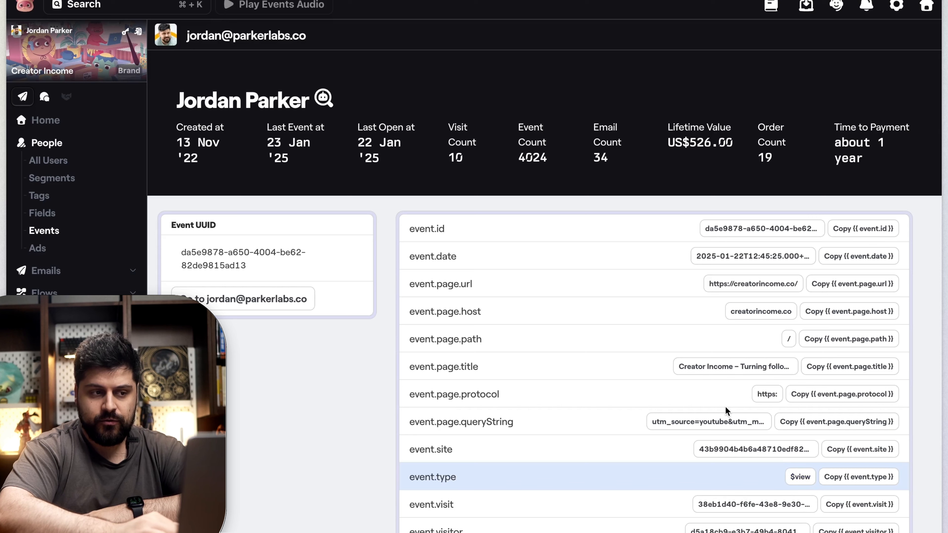
pyautogui.click(277, 303)
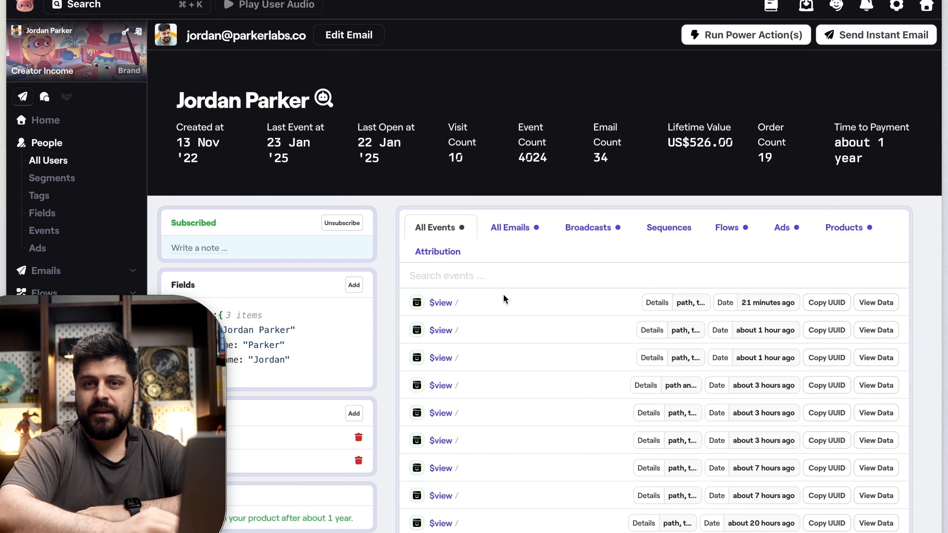
pyautogui.scroll(-1, 504, 306)
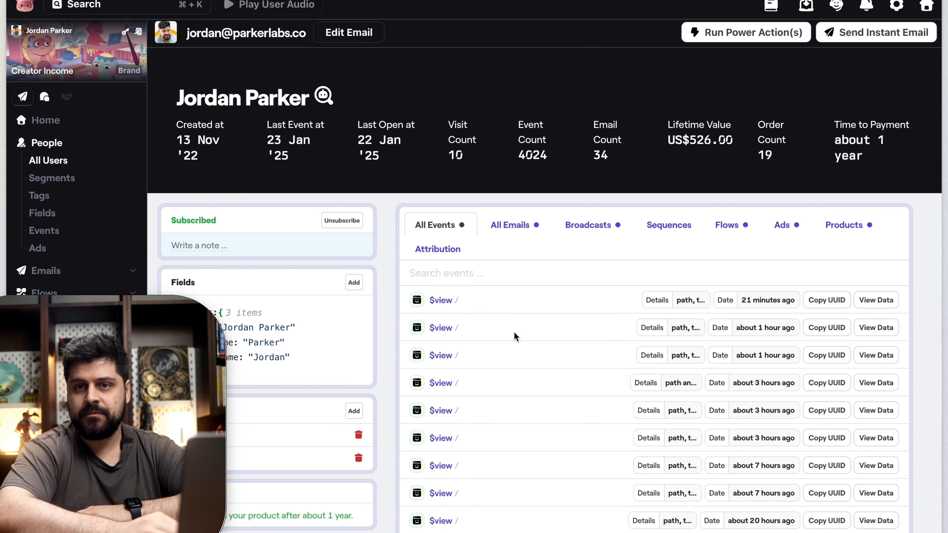
# Step: Submit the Creator Income newsletter form with the saved full name and email and the daily-emails consent ticked
pyautogui.moveTo(2, 321)
pyautogui.click(76, 189)
pyautogui.click(381, 239)
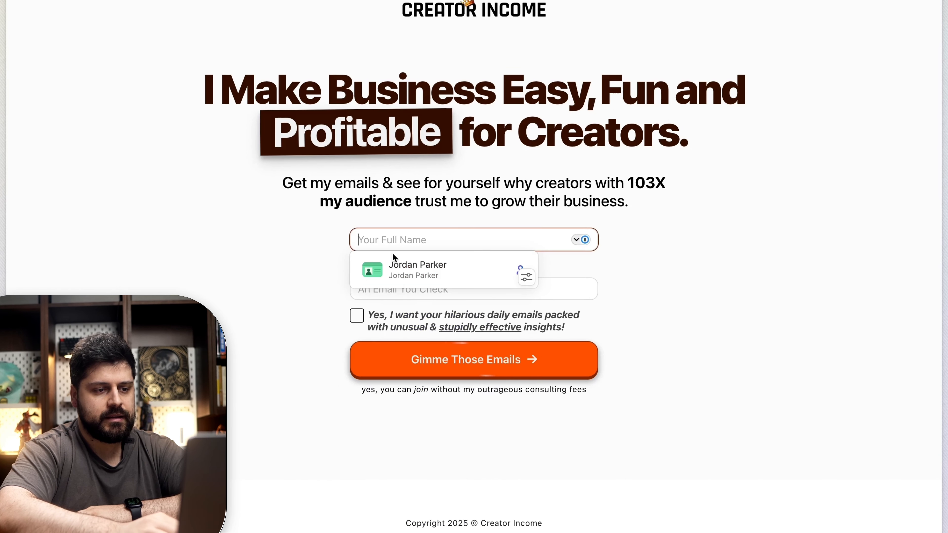
pyautogui.click(418, 270)
pyautogui.click(357, 297)
pyautogui.click(394, 339)
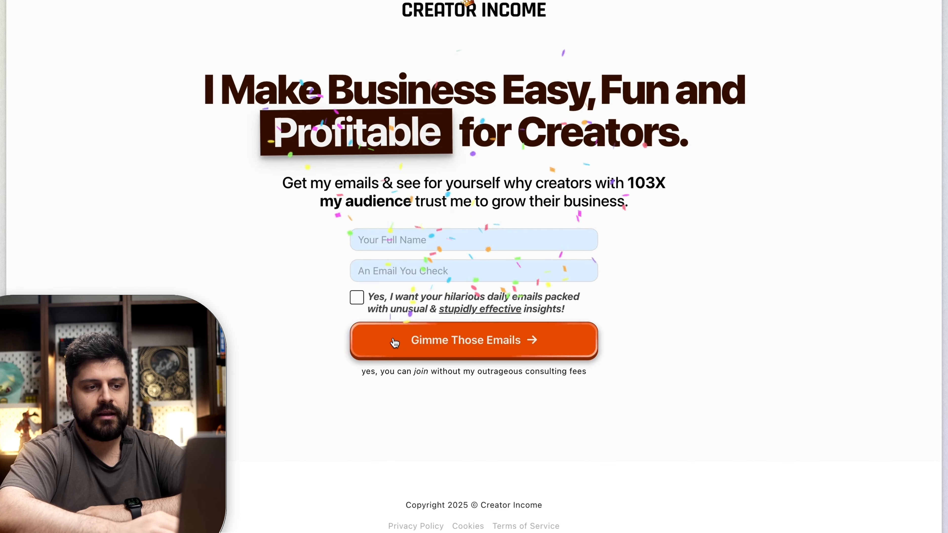
# Step: Refresh the subscriber's profile in Bento and open the newest form submission event
pyautogui.moveTo(20, 202)
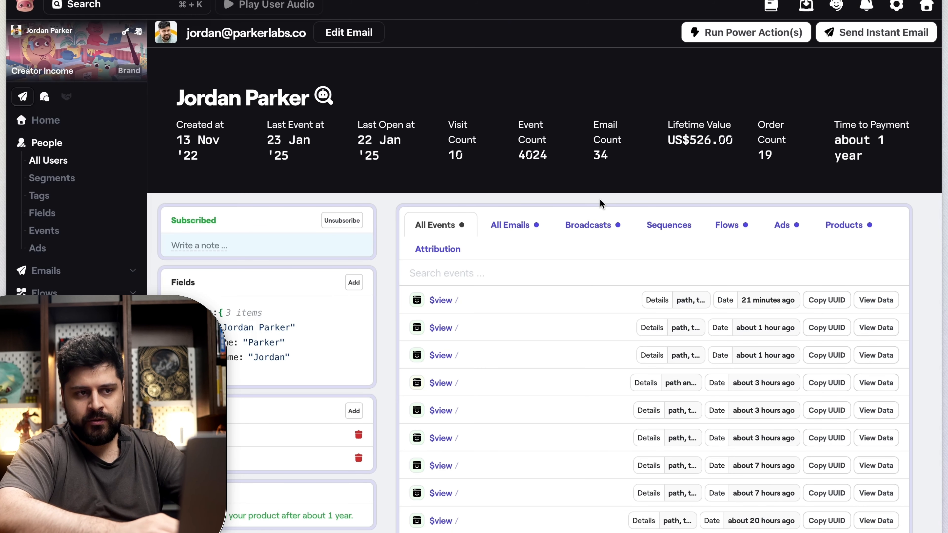
pyautogui.press('super+r')
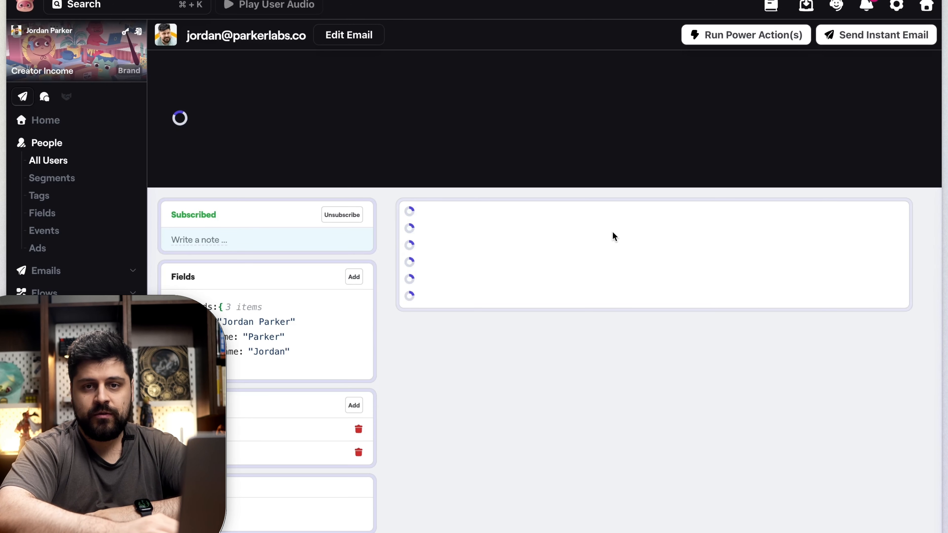
pyautogui.click(478, 302)
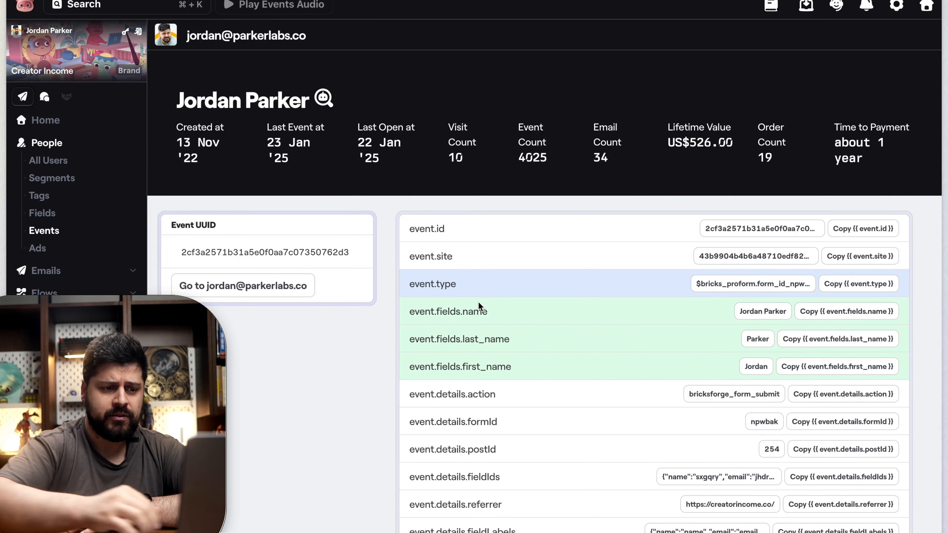
# Step: Examine the fields and details recorded for the form submission event
pyautogui.scroll(-7, 426, 229)
pyautogui.scroll(2, 430, 232)
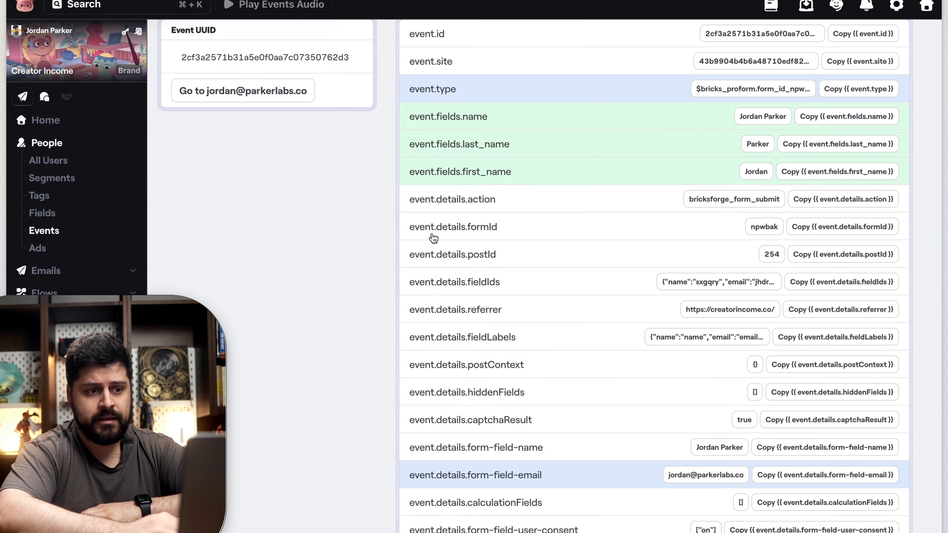
pyautogui.scroll(-1, 434, 243)
pyautogui.scroll(1, 641, 212)
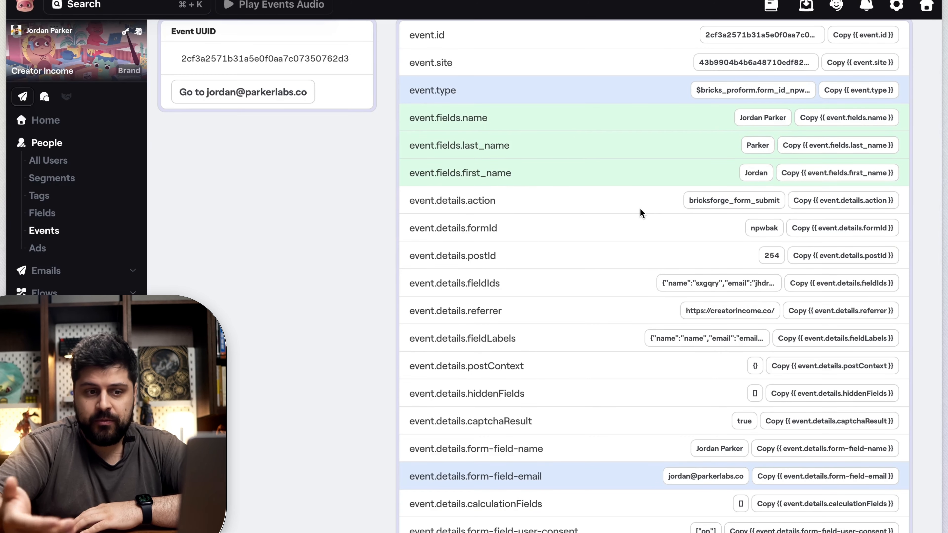
pyautogui.scroll(-2, 640, 209)
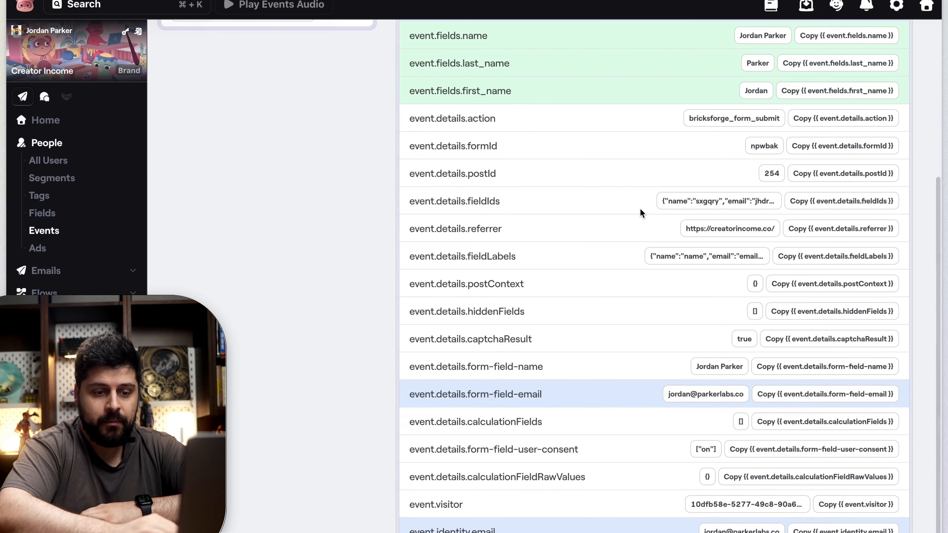
pyautogui.scroll(2, 640, 208)
pyautogui.scroll(-3, 538, 173)
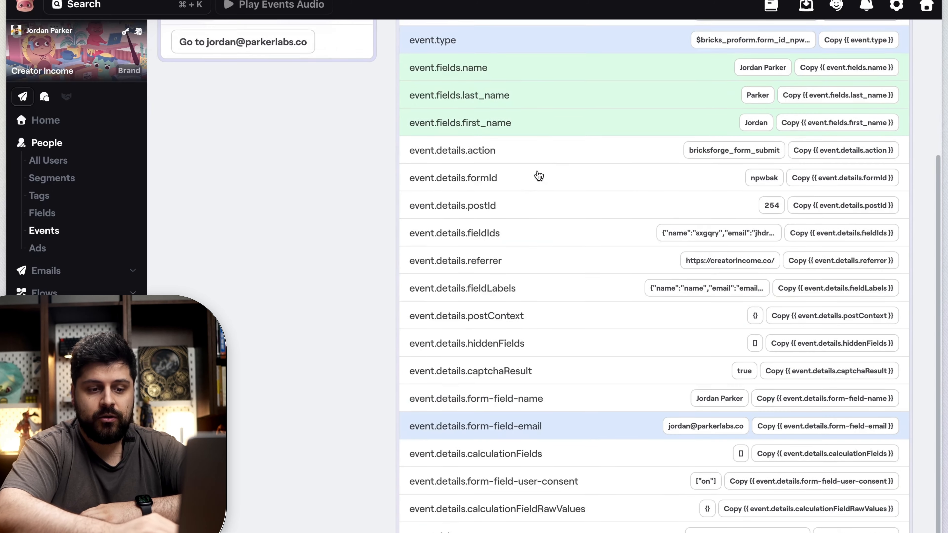
# Step: Copy the event type value $bricks_proform.form_id_npwbak.post_id_254 and switch to the flow editor
pyautogui.scroll(10, 539, 175)
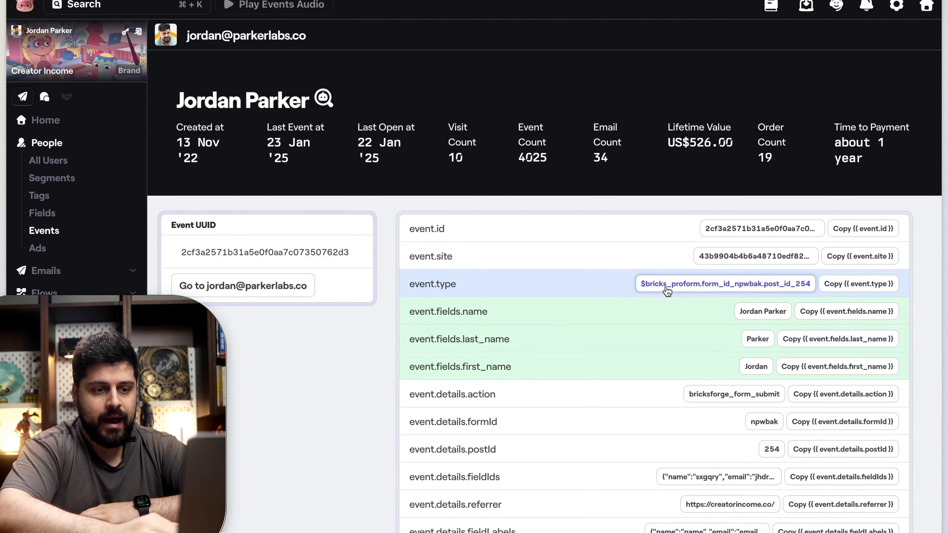
pyautogui.click(700, 288)
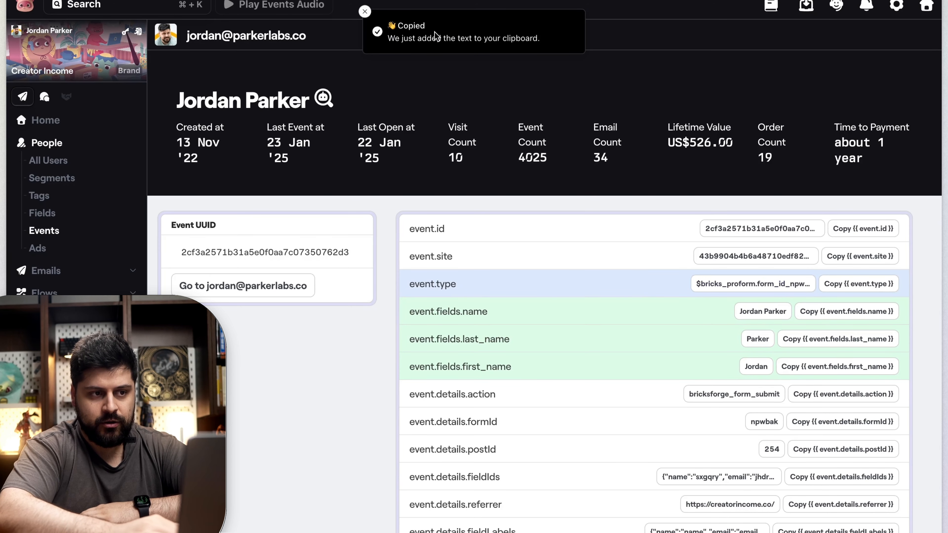
pyautogui.moveTo(39, 161)
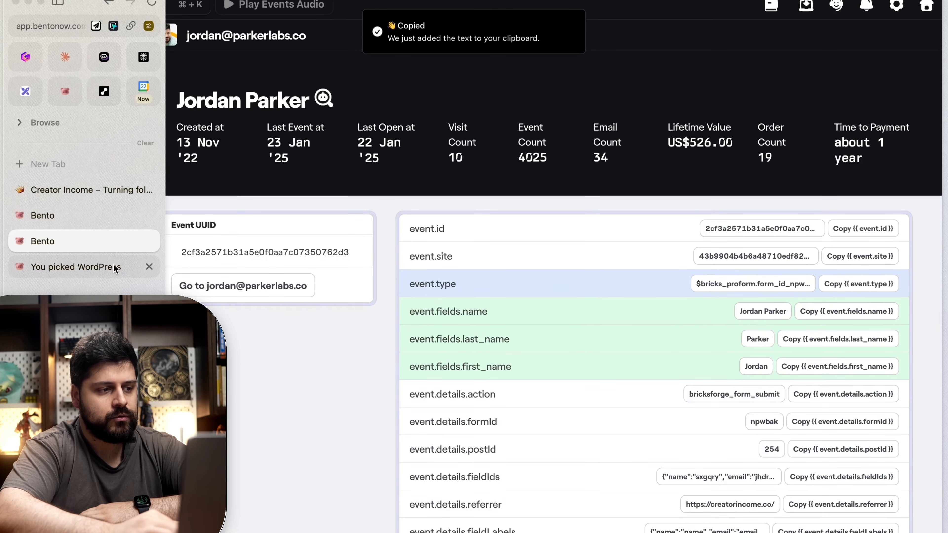
pyautogui.click(84, 217)
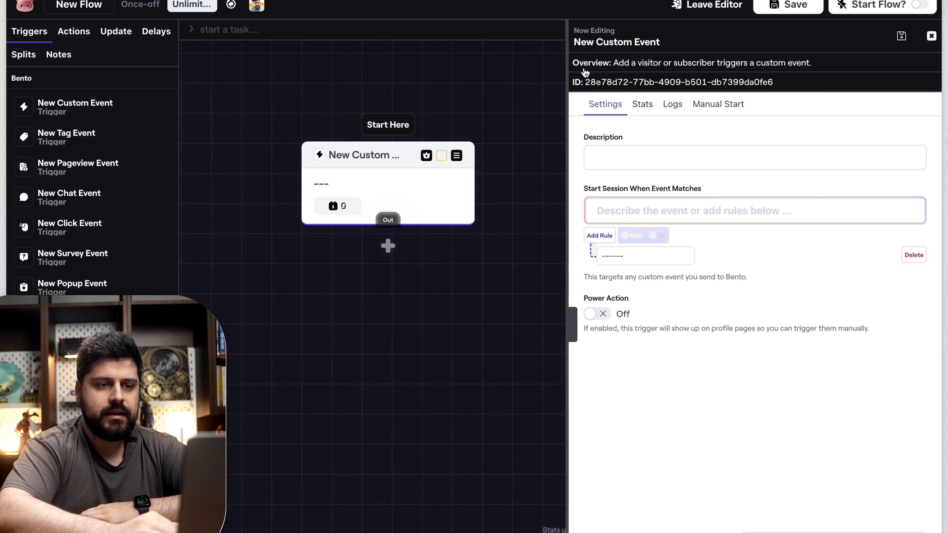
# Step: Replace the flow's existing trigger with a fresh New Custom Event trigger and open its settings
pyautogui.click(933, 37)
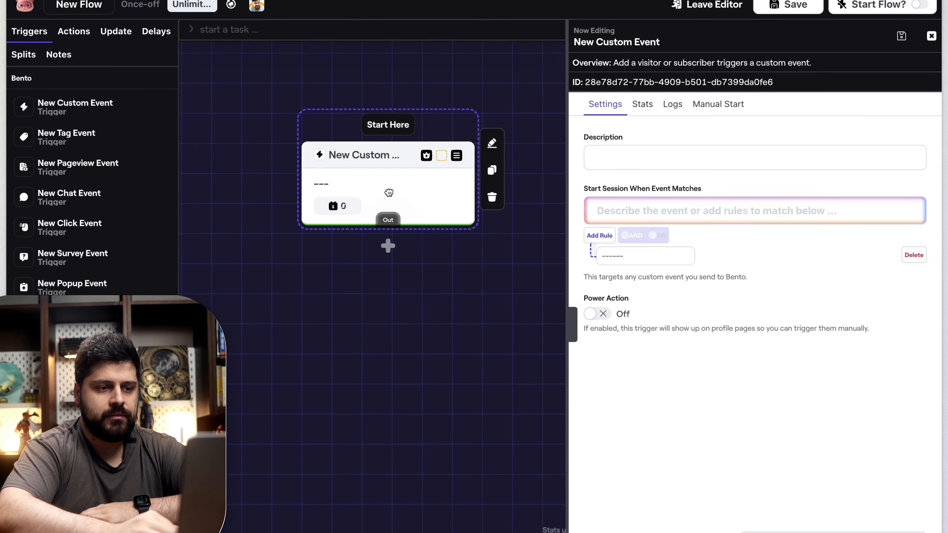
pyautogui.click(492, 198)
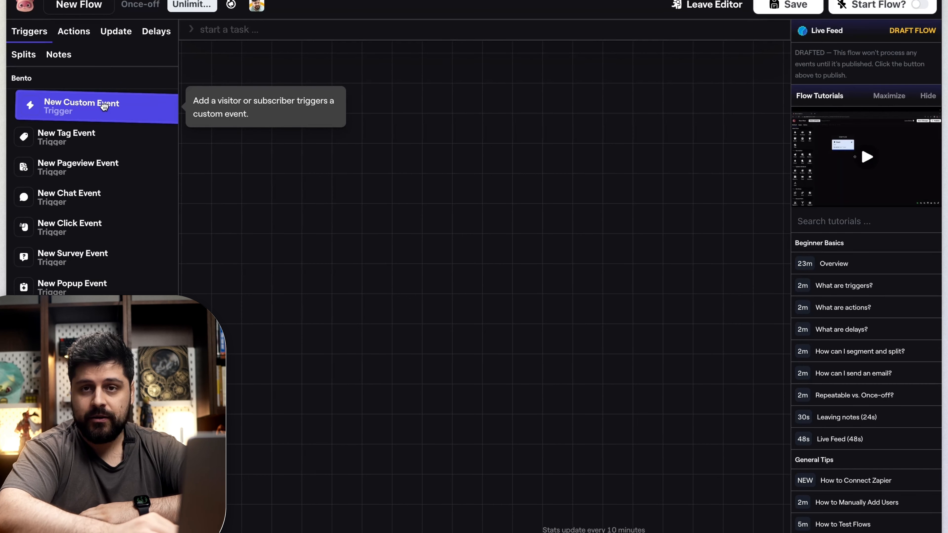
pyautogui.moveTo(104, 107); pyautogui.dragTo(441, 191)
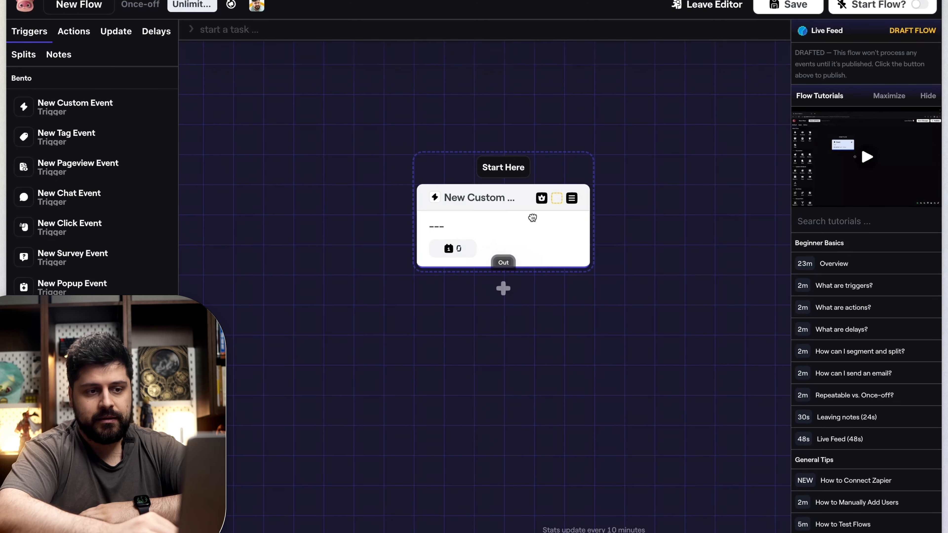
pyautogui.click(495, 228)
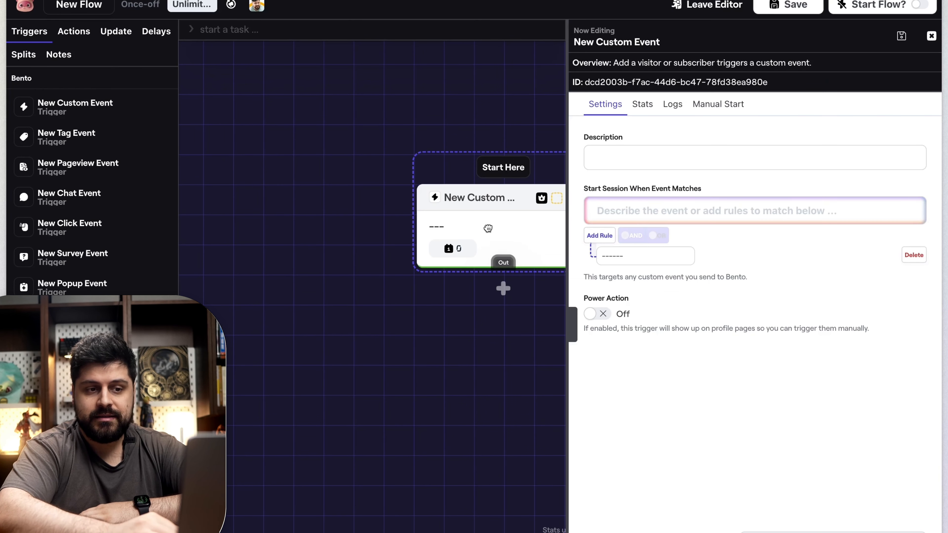
# Step: Add an Add To Sequence action below the custom event trigger and connect the trigger to it
pyautogui.moveTo(510, 305); pyautogui.dragTo(432, 288)
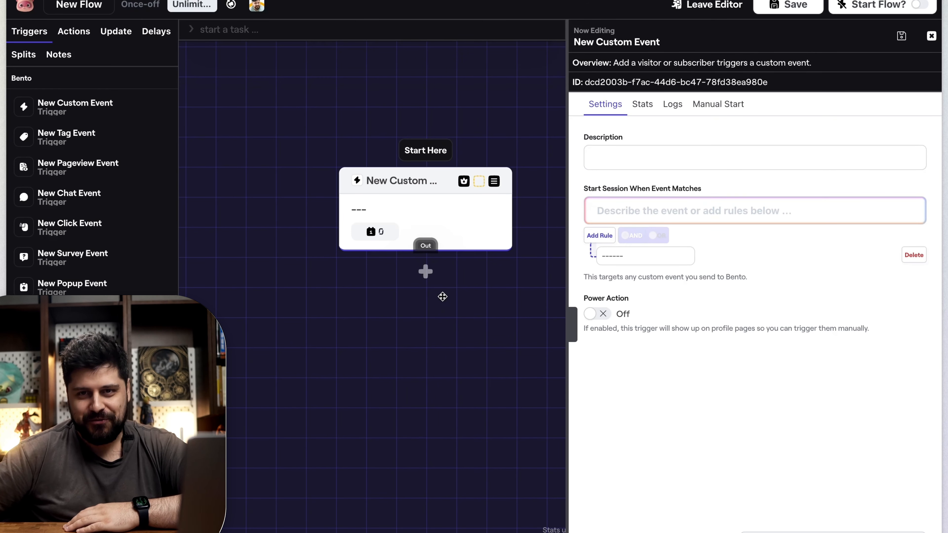
pyautogui.click(91, 33)
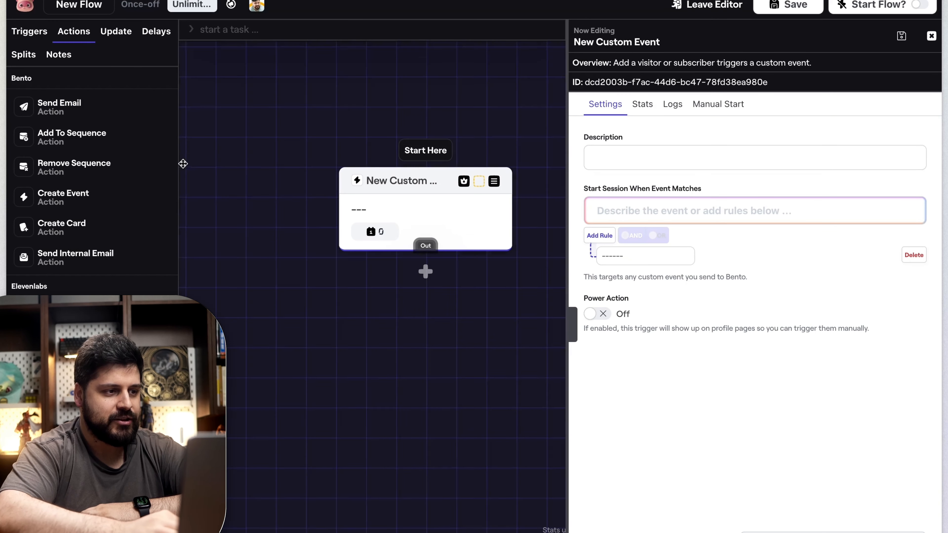
pyautogui.moveTo(93, 135); pyautogui.dragTo(426, 345)
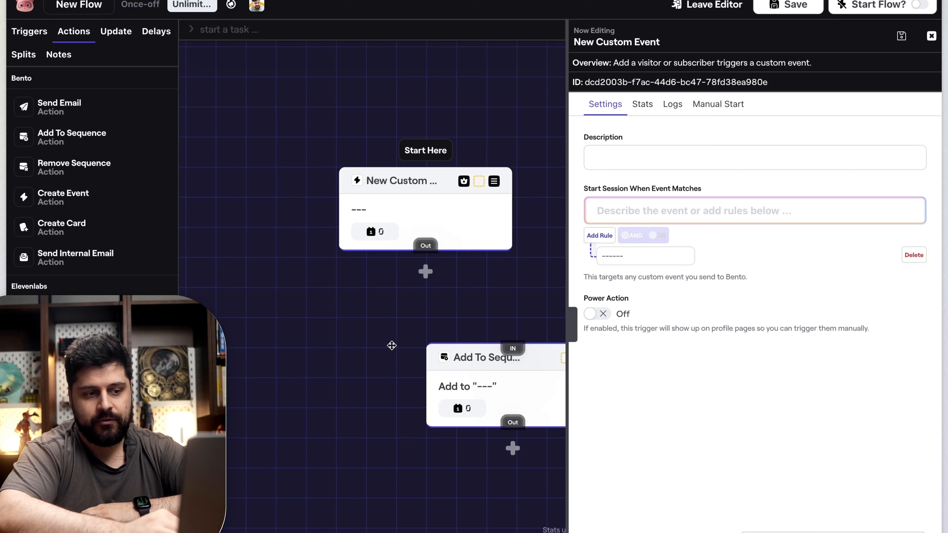
pyautogui.moveTo(493, 371); pyautogui.dragTo(394, 369)
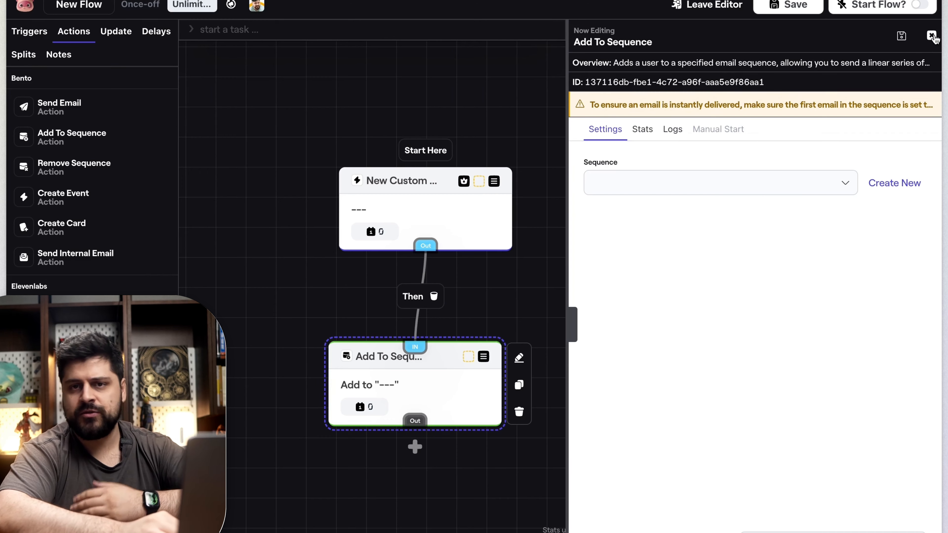
# Step: Set the trigger's rule to Custom Event contains $bricks_proform.form_id_npwbak.post_id_254
pyautogui.click(931, 36)
pyautogui.click(396, 180)
pyautogui.click(656, 257)
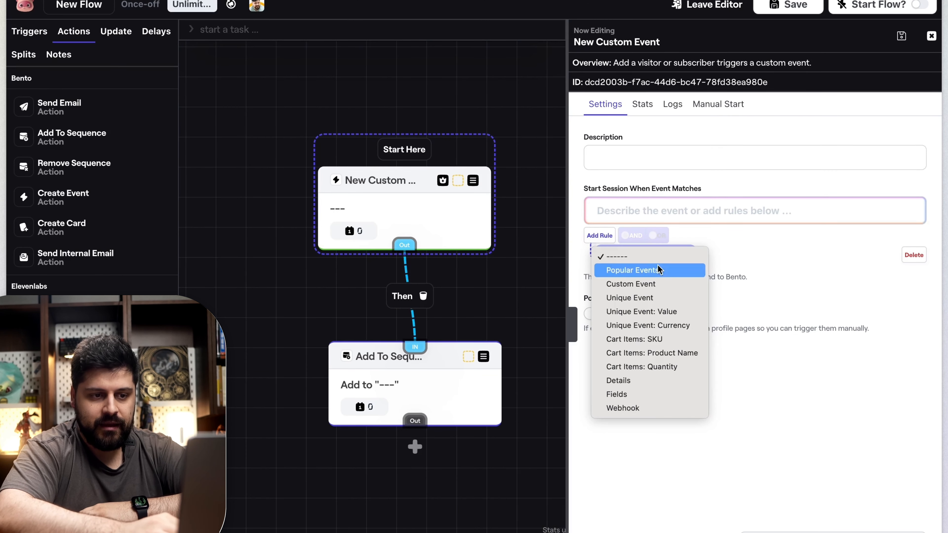
pyautogui.click(658, 282)
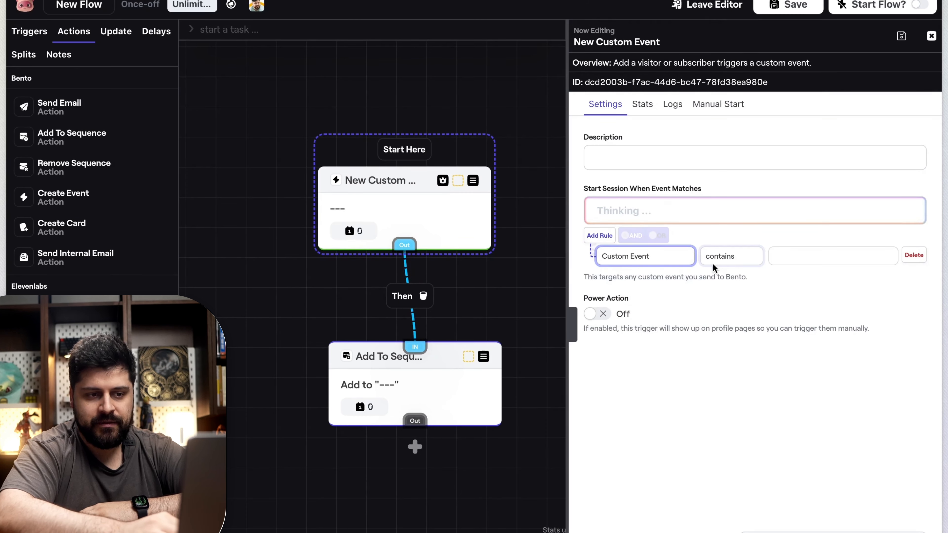
pyautogui.click(666, 260)
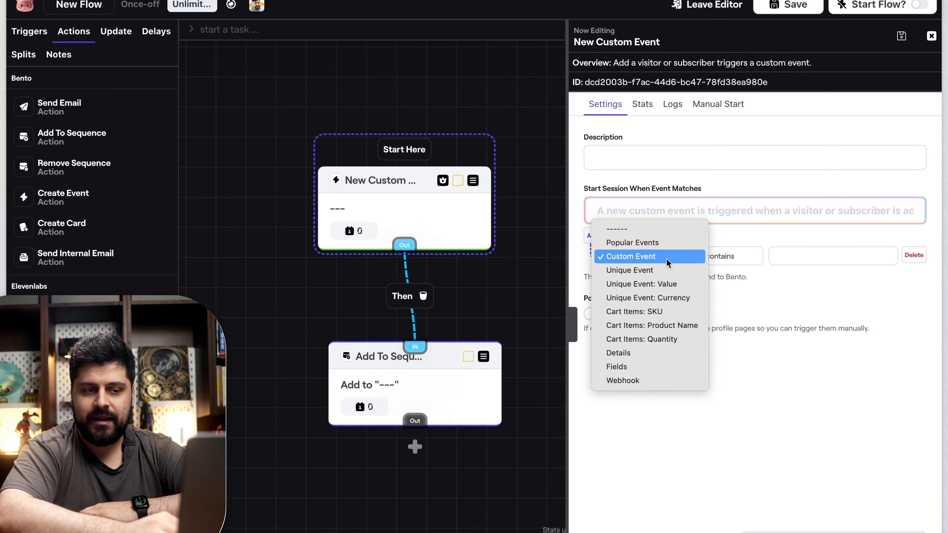
pyautogui.click(667, 258)
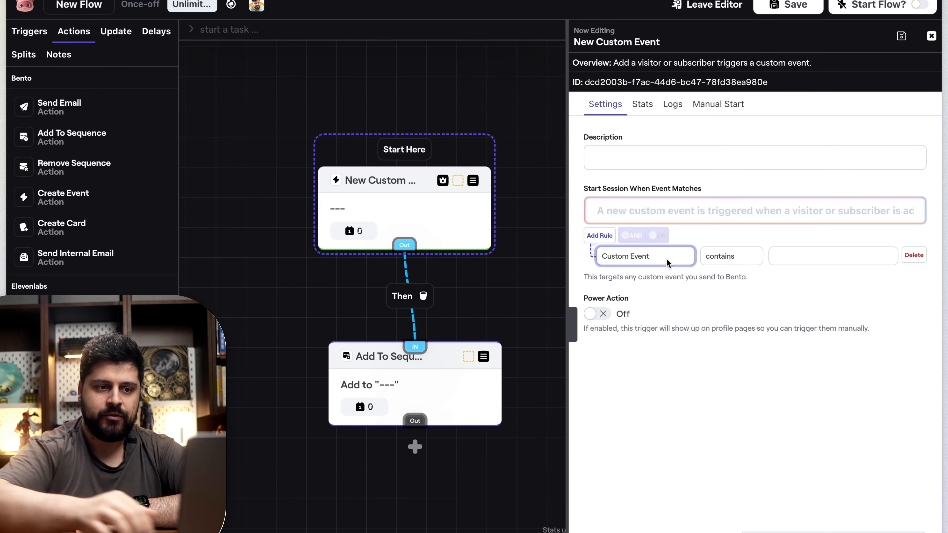
pyautogui.click(775, 257)
pyautogui.press('super+v')
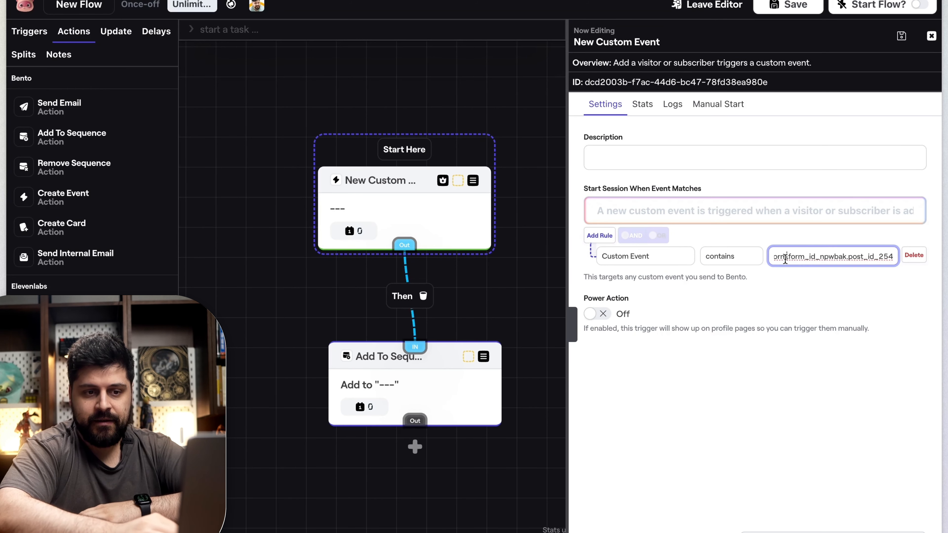
pyautogui.moveTo(798, 257); pyautogui.dragTo(727, 257)
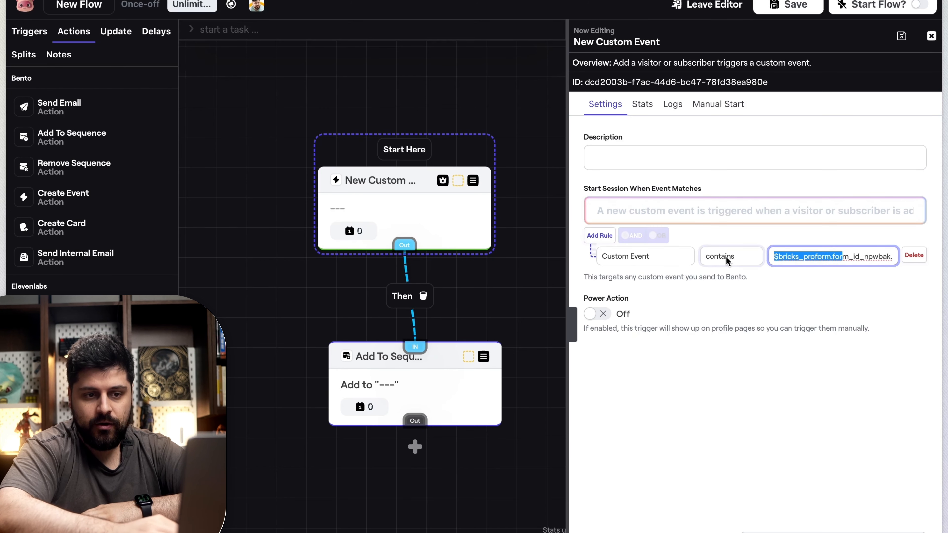
# Step: Describe the custom event trigger as "When somebody subscribed through my main form"
pyautogui.click(876, 278)
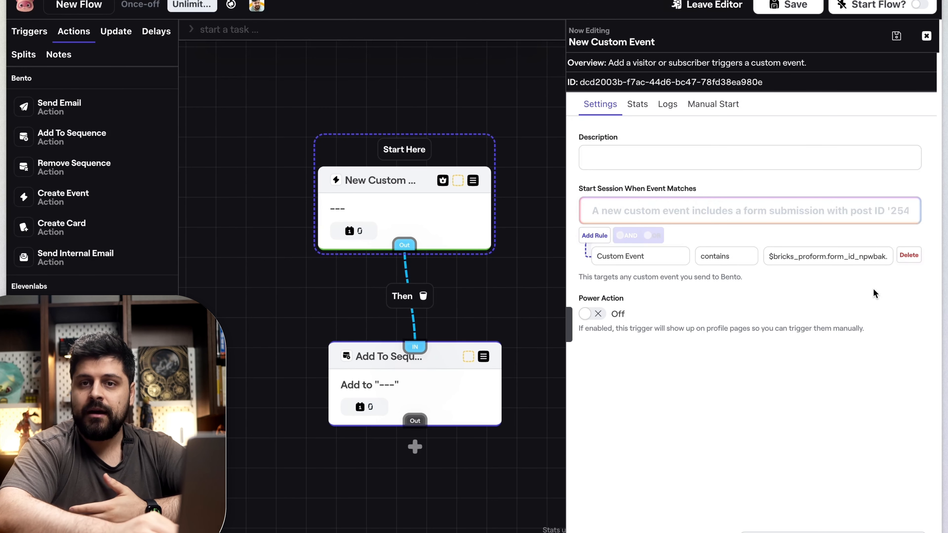
pyautogui.click(701, 150)
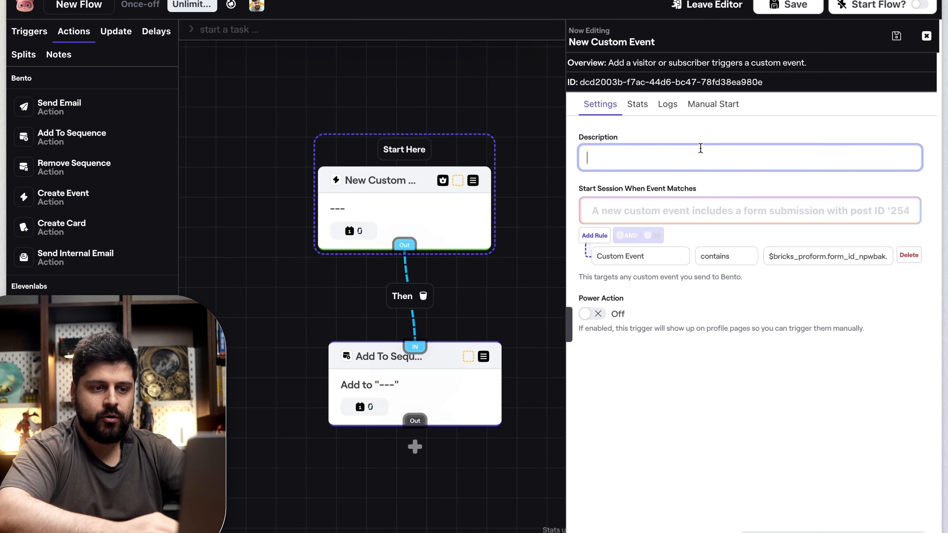
pyautogui.write('When somebody subscr')
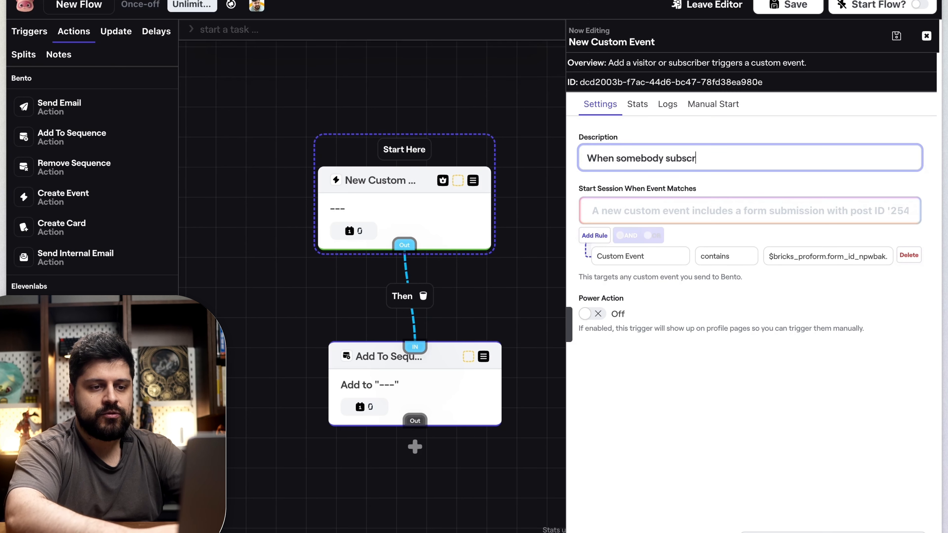
pyautogui.write('ibed through my main form')
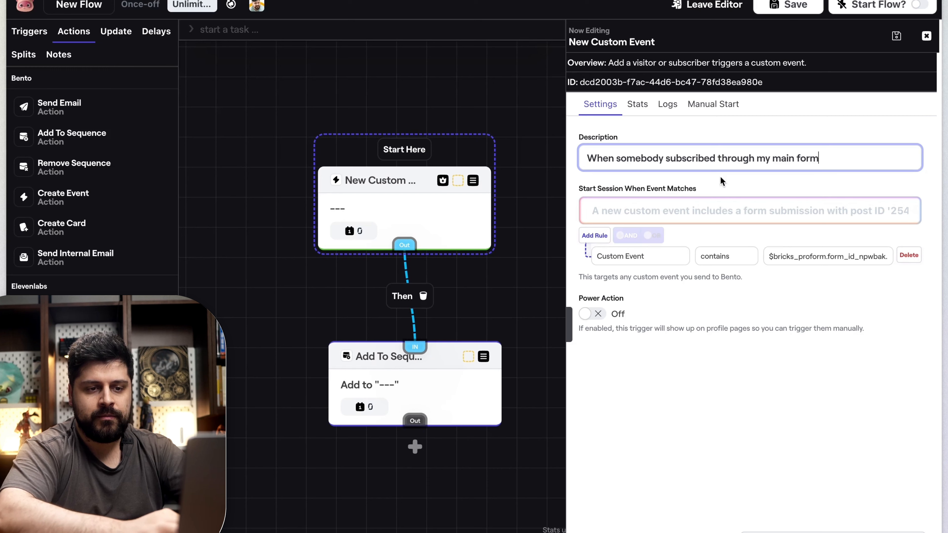
pyautogui.click(836, 409)
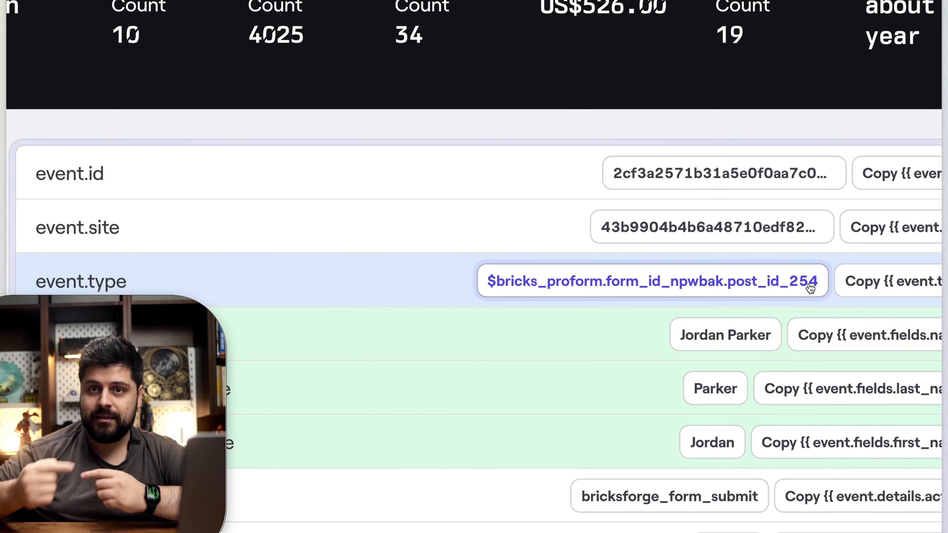
# Step: Compare the trigger rule's event value with the recorded event type and the website's sign-up form, focusing on the form and post IDs
pyautogui.hscroll(2, 682, 290)
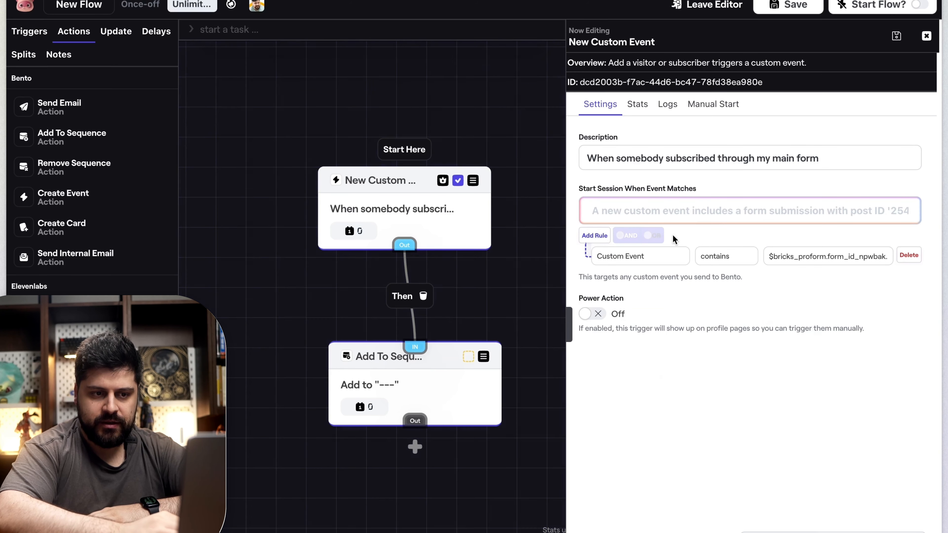
pyautogui.tripleClick(806, 261)
pyautogui.click(808, 270)
pyautogui.tripleClick(796, 252)
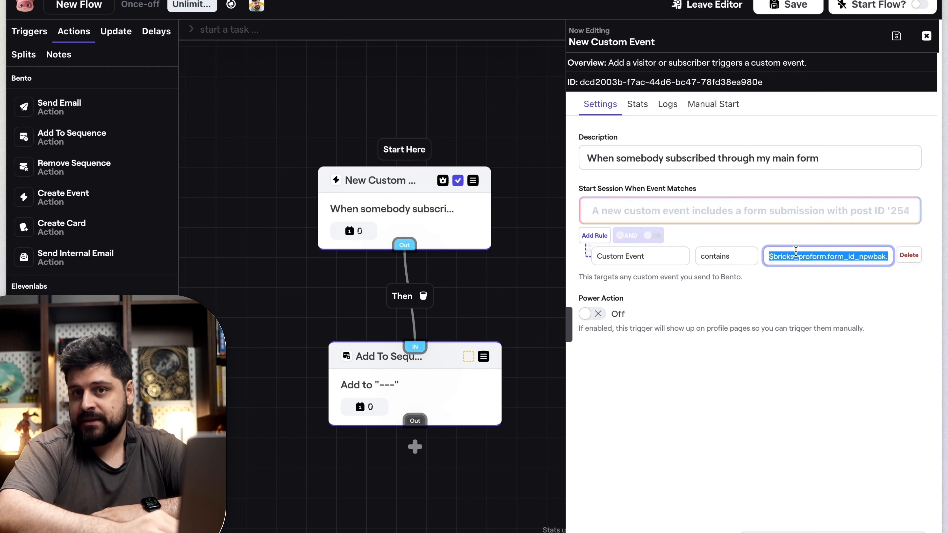
pyautogui.click(795, 273)
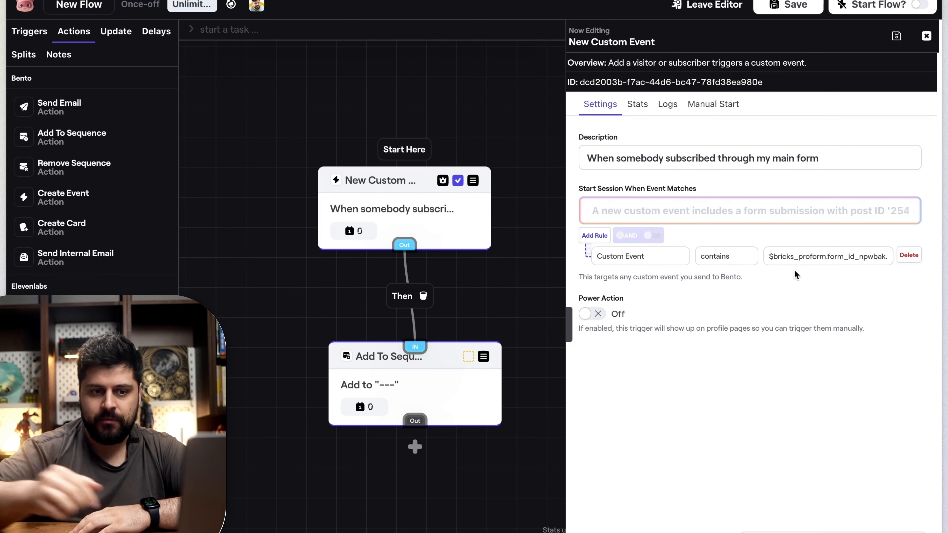
pyautogui.moveTo(437, 356)
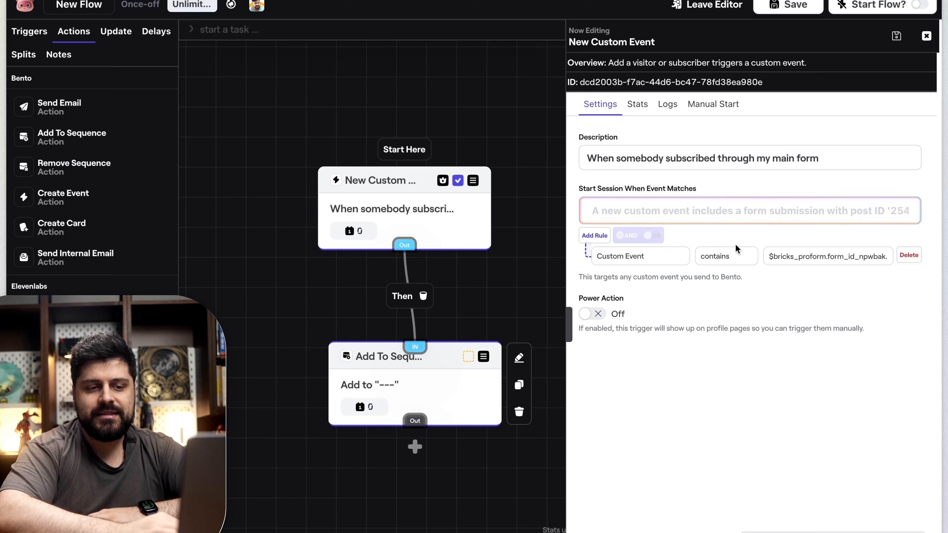
pyautogui.click(828, 257)
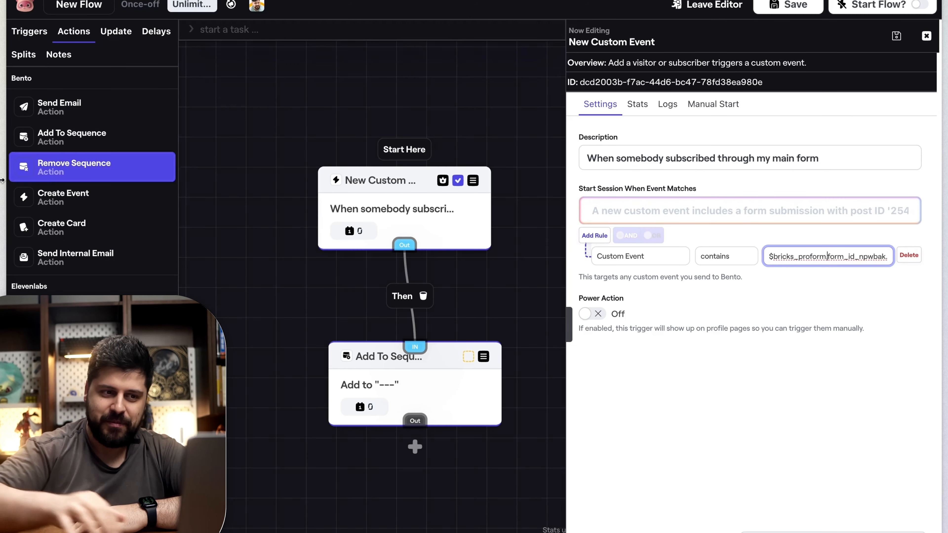
pyautogui.moveTo(2, 183)
pyautogui.click(57, 191)
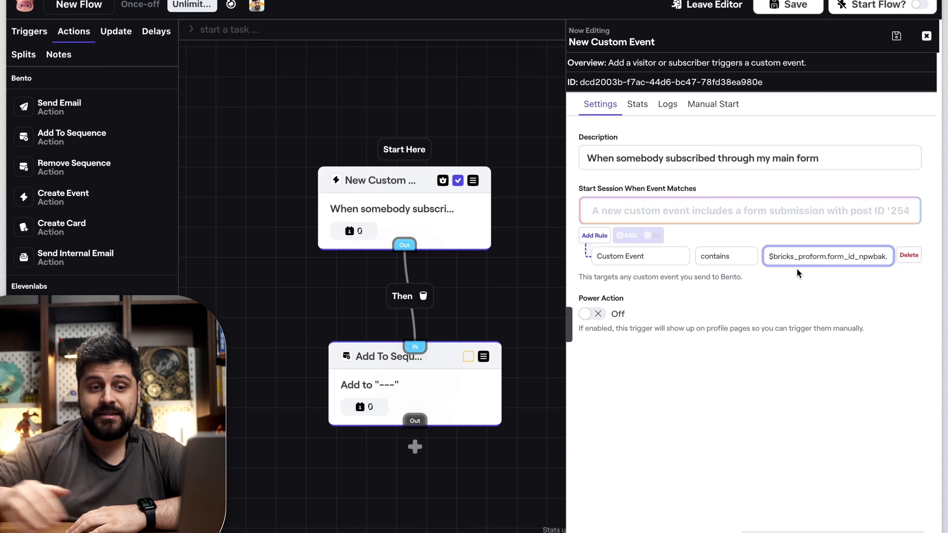
pyautogui.moveTo(831, 257); pyautogui.dragTo(946, 256)
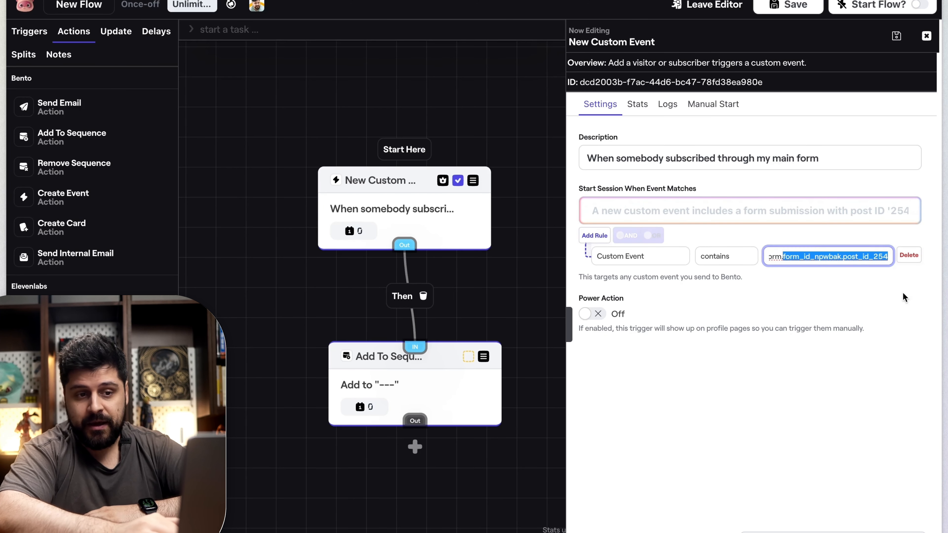
pyautogui.click(851, 285)
# Step: Shorten the trigger rule's value to $bricks_proform by removing the form ID and post ID part
pyautogui.click(826, 256)
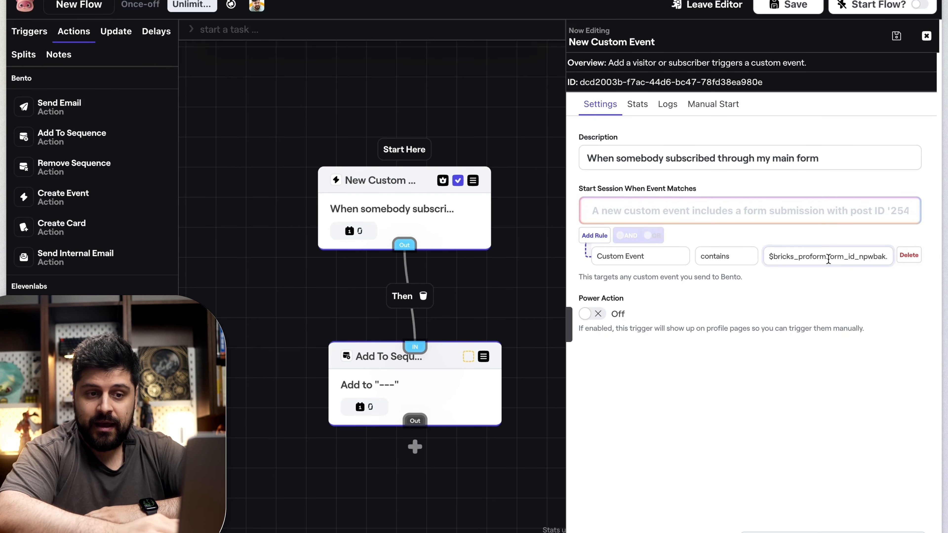
pyautogui.moveTo(826, 256); pyautogui.dragTo(917, 262)
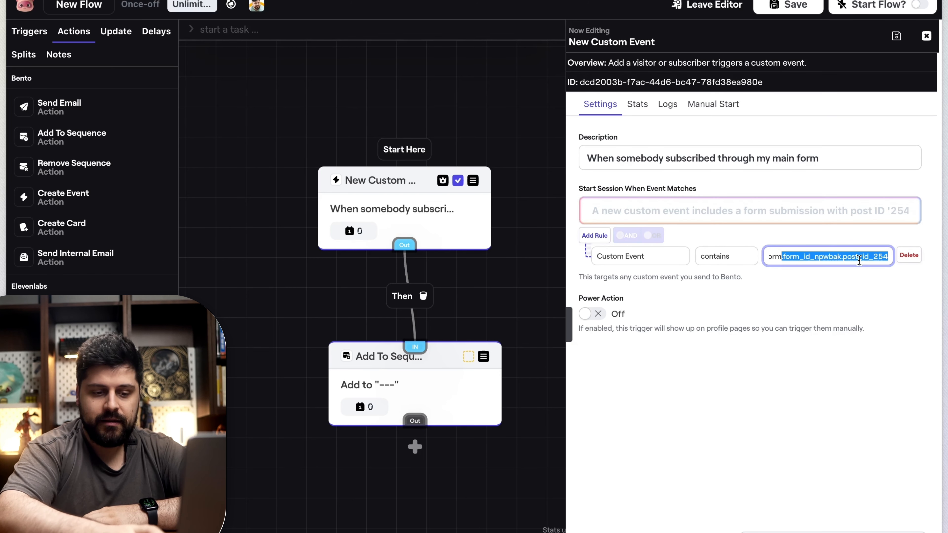
pyautogui.press('BackSpace')
pyautogui.click(820, 302)
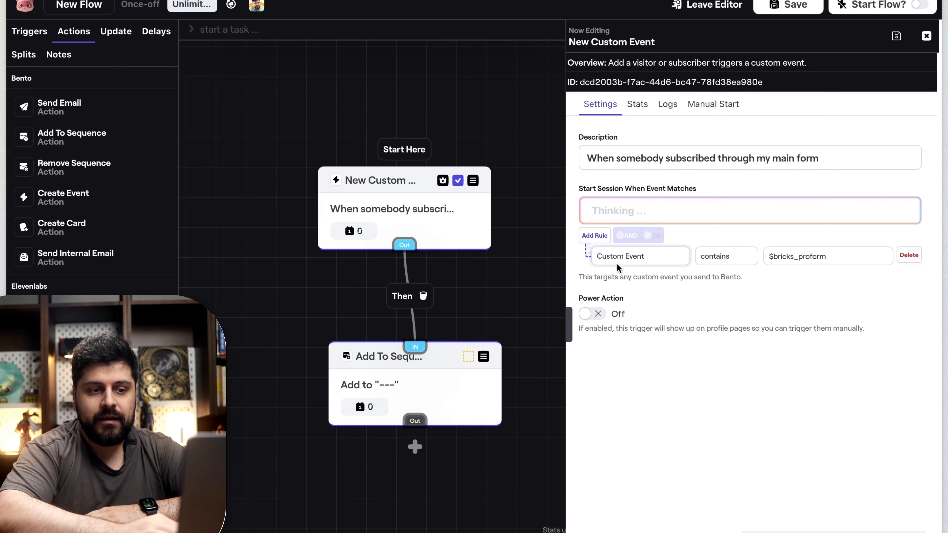
# Step: Examine the trigger rule's contains operator and its shortened event value
pyautogui.click(790, 257)
pyautogui.tripleClick(790, 261)
pyautogui.click(789, 270)
pyautogui.click(870, 257)
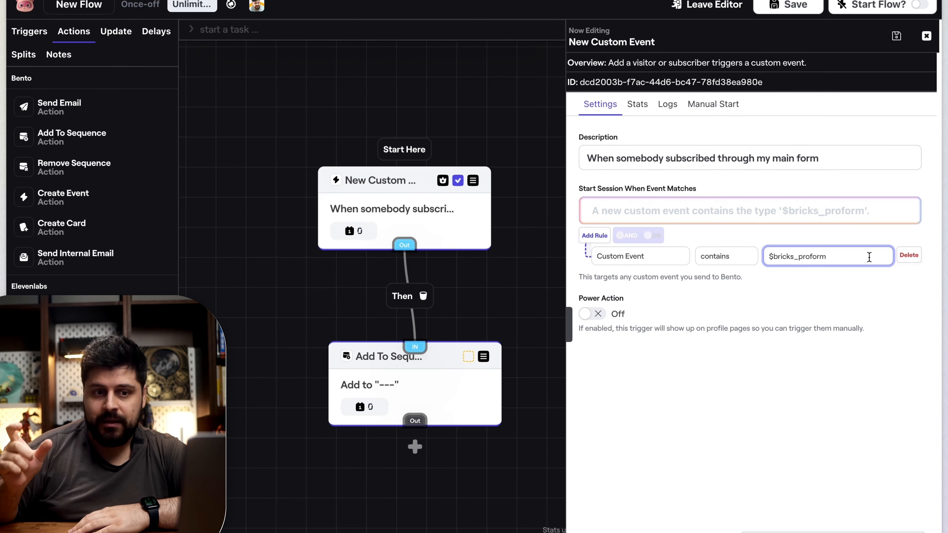
pyautogui.moveTo(870, 257); pyautogui.dragTo(764, 255)
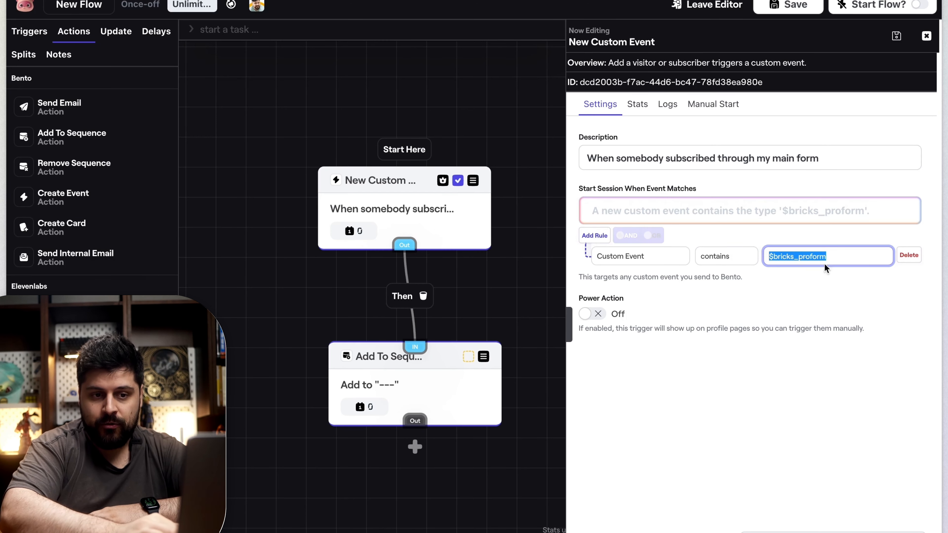
pyautogui.click(837, 254)
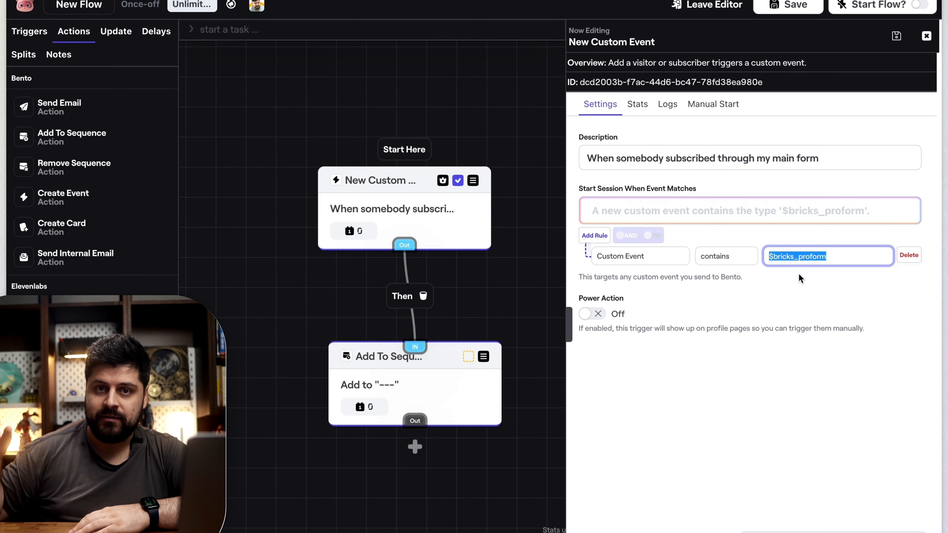
pyautogui.click(842, 252)
pyautogui.tripleClick(845, 260)
pyautogui.click(845, 243)
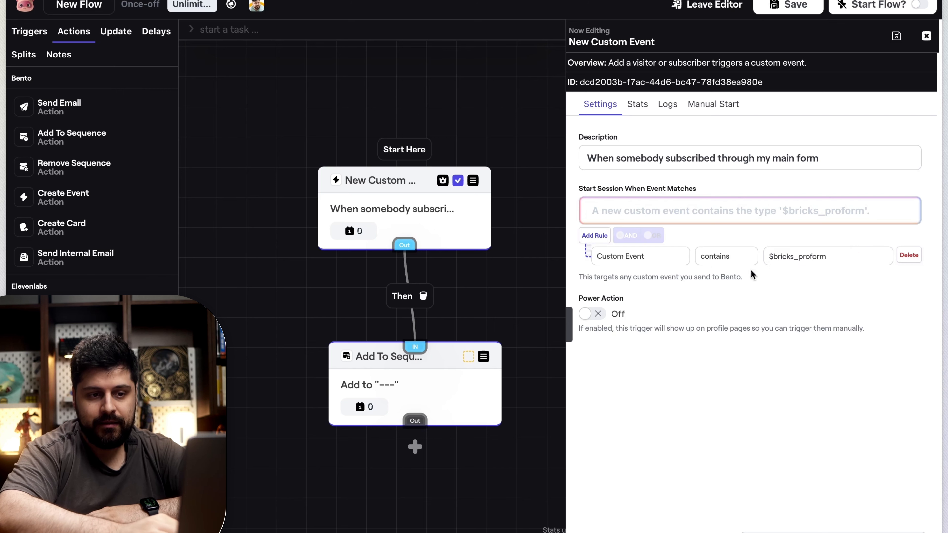
pyautogui.click(725, 259)
pyautogui.click(731, 255)
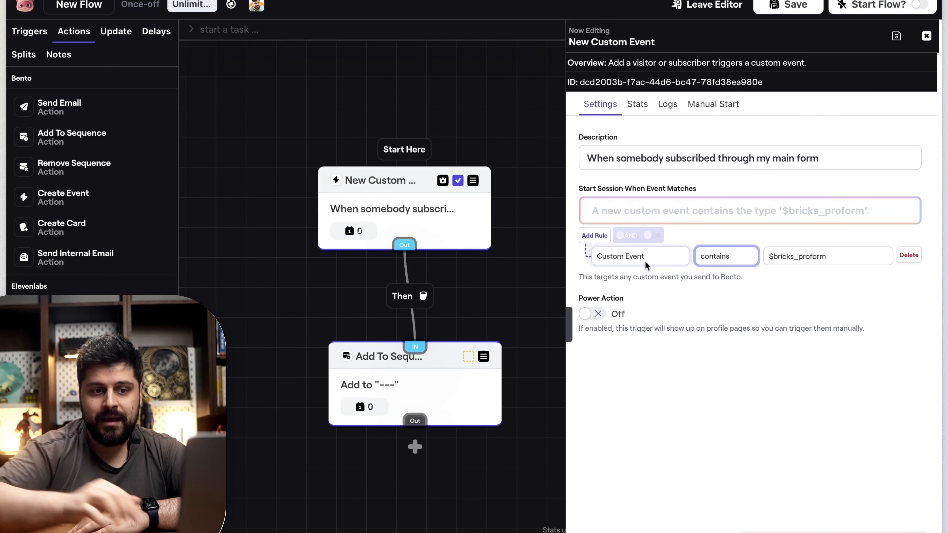
pyautogui.doubleClick(807, 258)
pyautogui.click(809, 243)
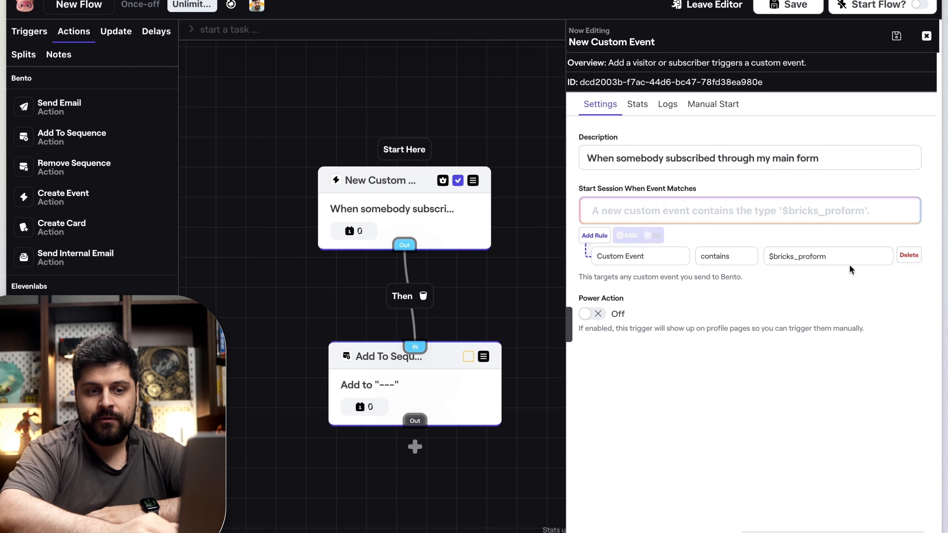
pyautogui.doubleClick(774, 256)
pyautogui.click(744, 241)
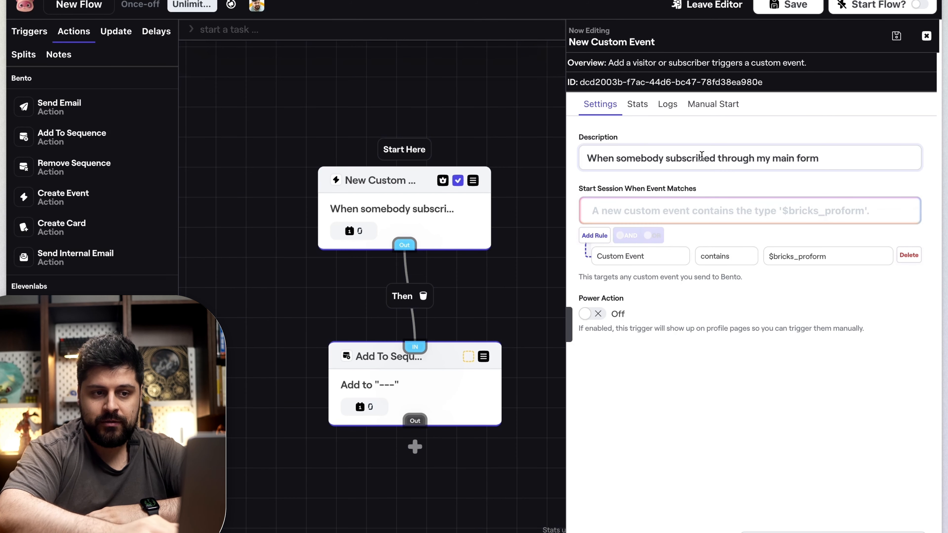
# Step: Shorten the trigger's description to "When somebody subscribed" and save the flow
pyautogui.moveTo(594, 158); pyautogui.dragTo(840, 157)
pyautogui.click(840, 158)
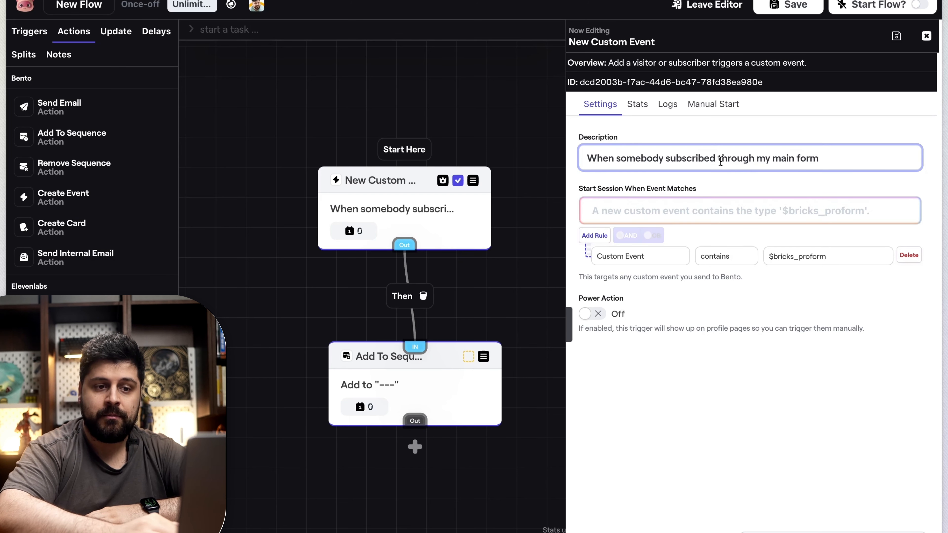
pyautogui.moveTo(717, 159); pyautogui.dragTo(853, 159)
pyautogui.press('BackSpace')
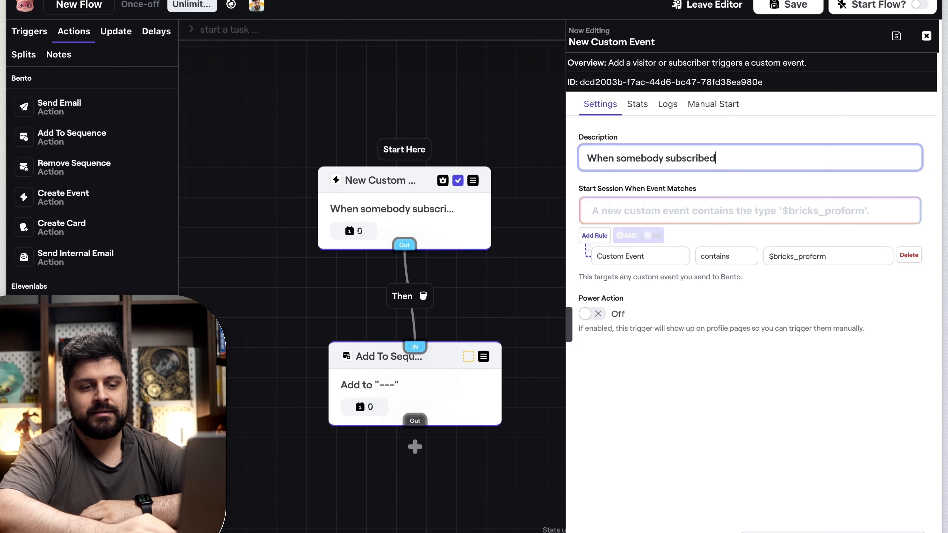
pyautogui.hotkey('ctrl', 's')
# Step: Add a doge Giphy to the flow canvas and place it directly above the New Custom Event trigger
pyautogui.rightClick(573, 278)
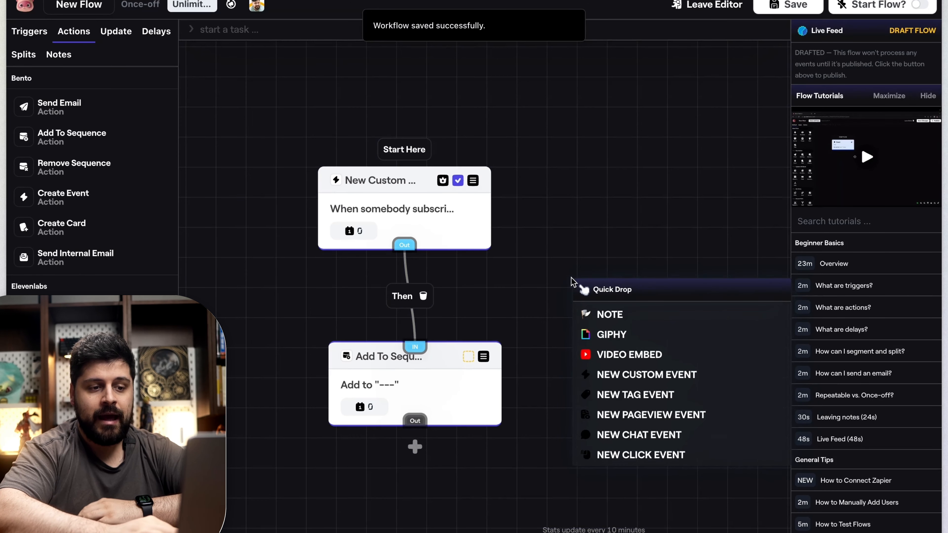
pyautogui.click(600, 331)
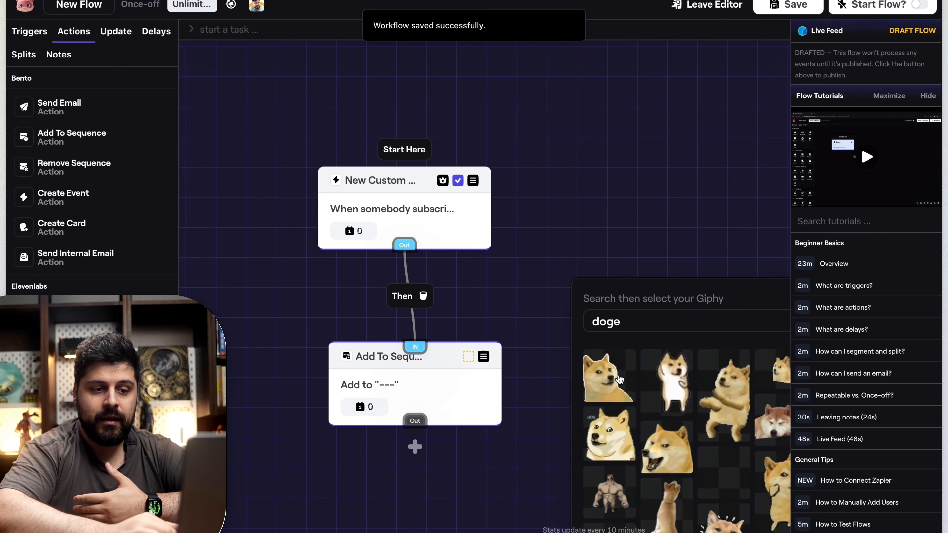
pyautogui.moveTo(605, 379); pyautogui.dragTo(534, 276)
pyautogui.click(536, 273)
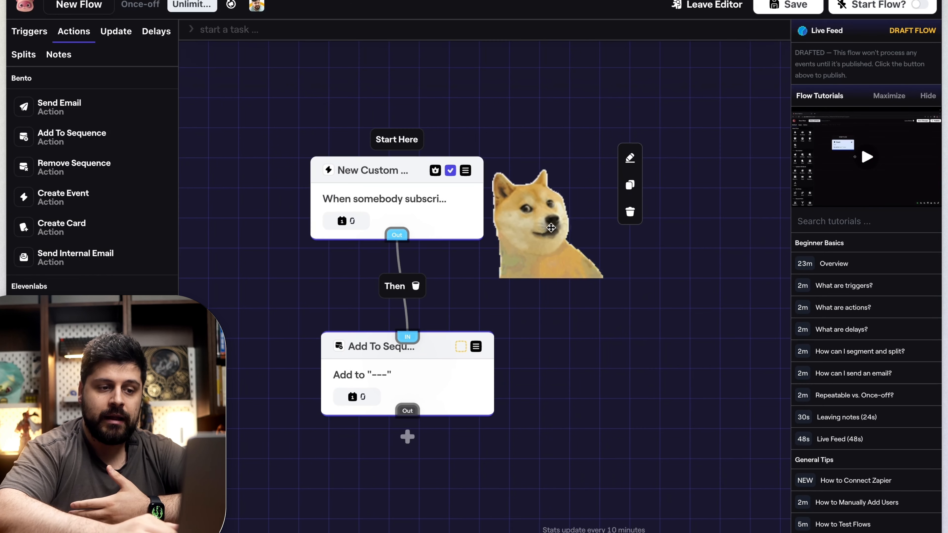
pyautogui.moveTo(569, 241); pyautogui.dragTo(577, 277)
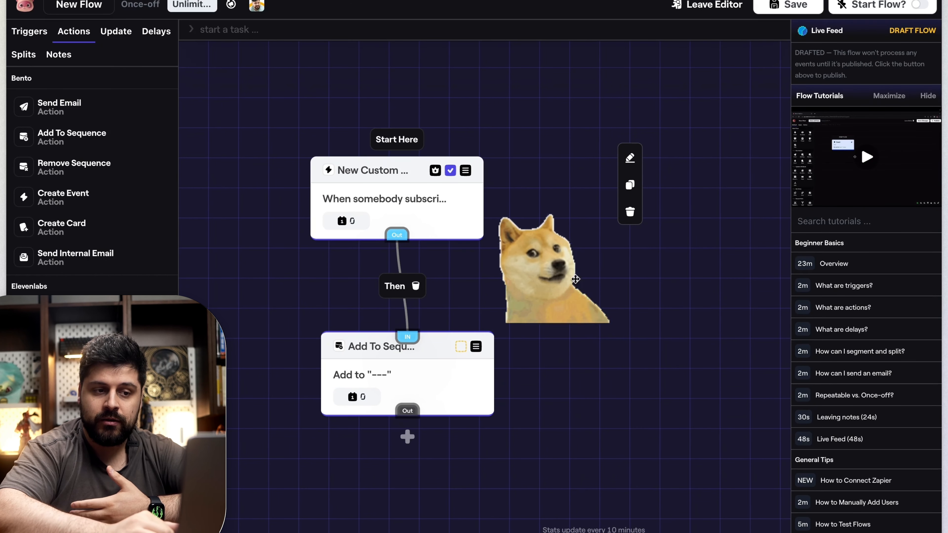
pyautogui.moveTo(576, 277); pyautogui.dragTo(411, 112)
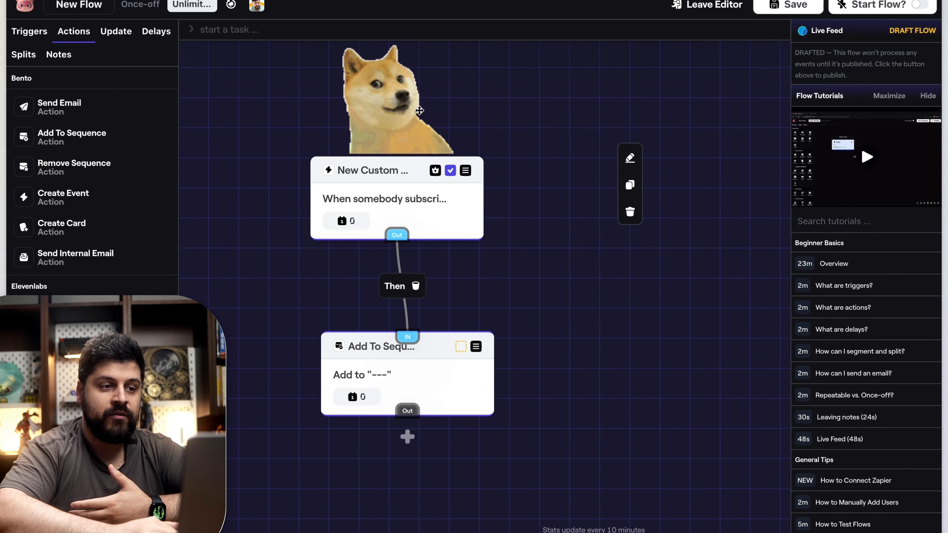
pyautogui.moveTo(563, 275); pyautogui.dragTo(572, 288)
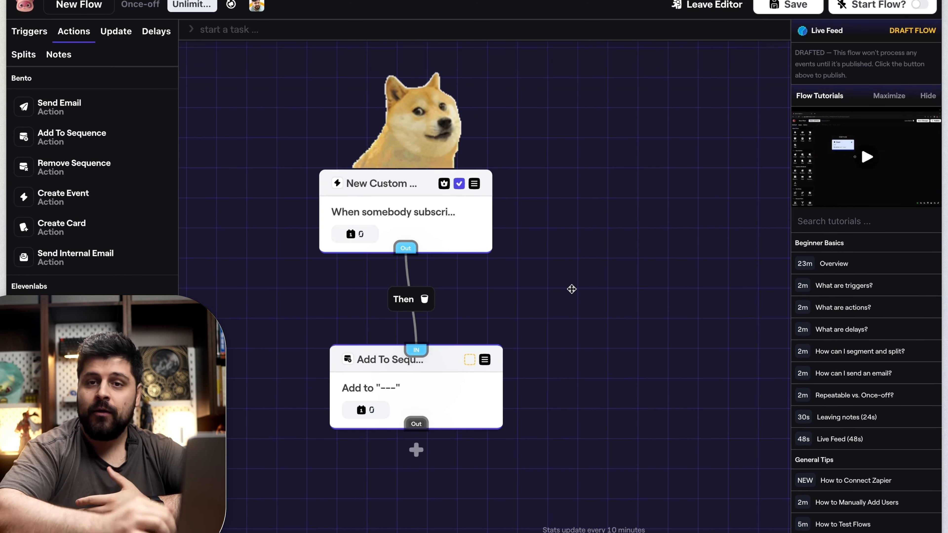